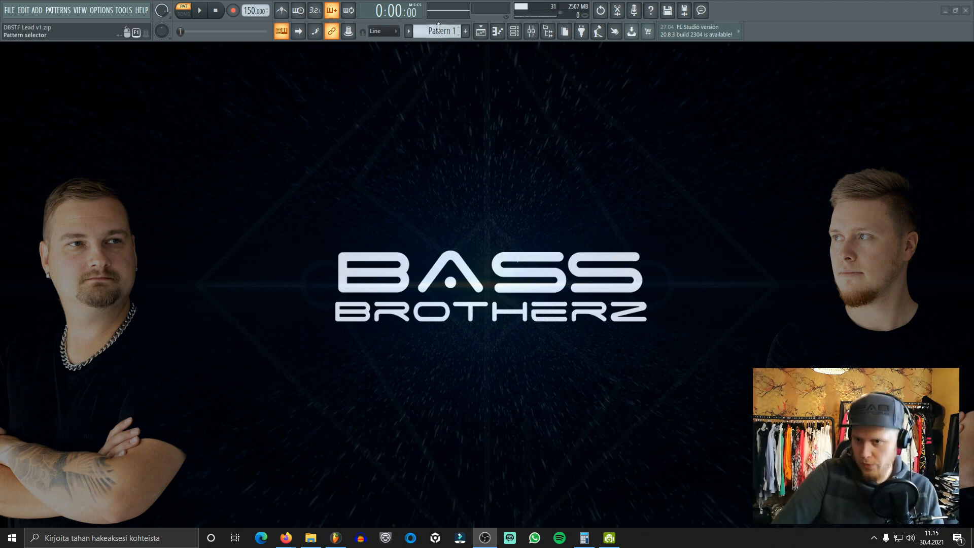
Open the playlist and play the arrangement in song mode to hear the full lead.
left_click(481, 32)
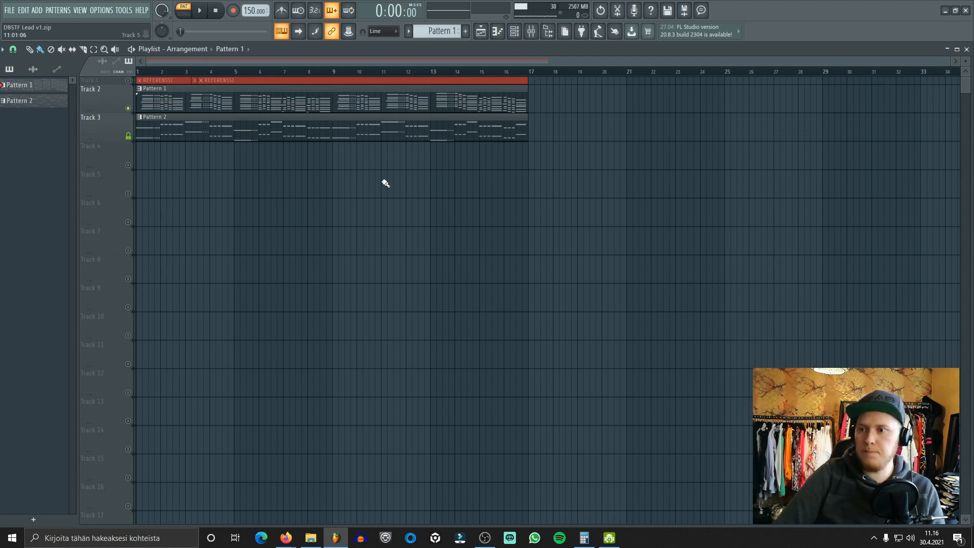
left_click(187, 15)
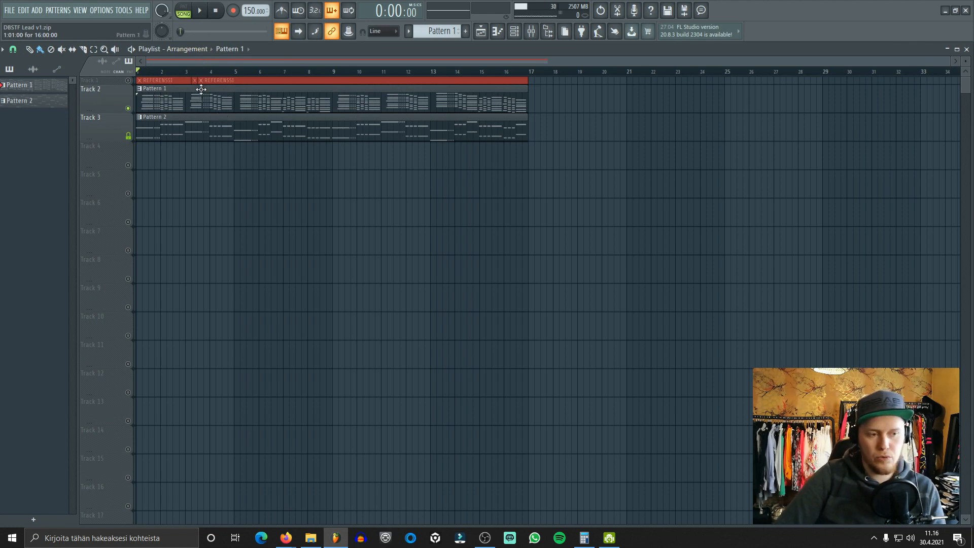
left_click(201, 19)
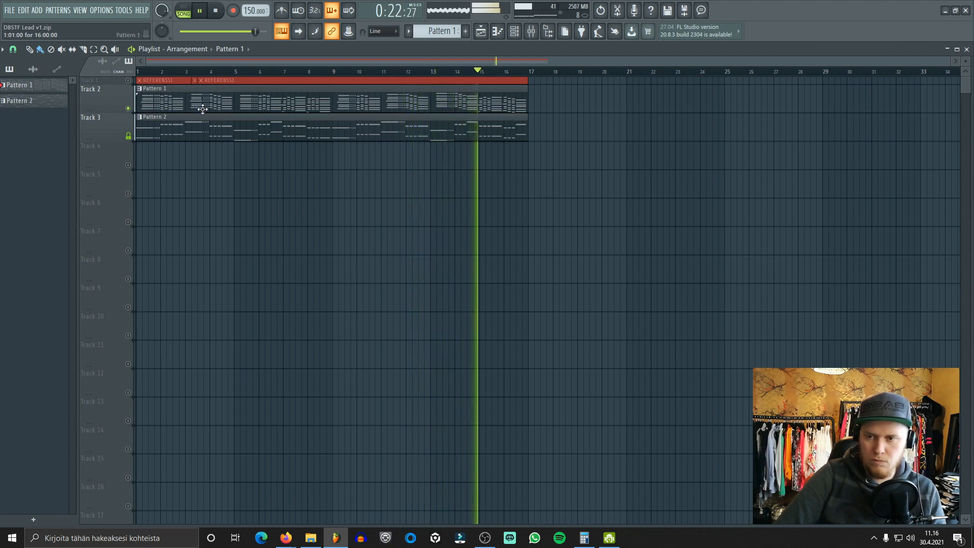
left_click(216, 11)
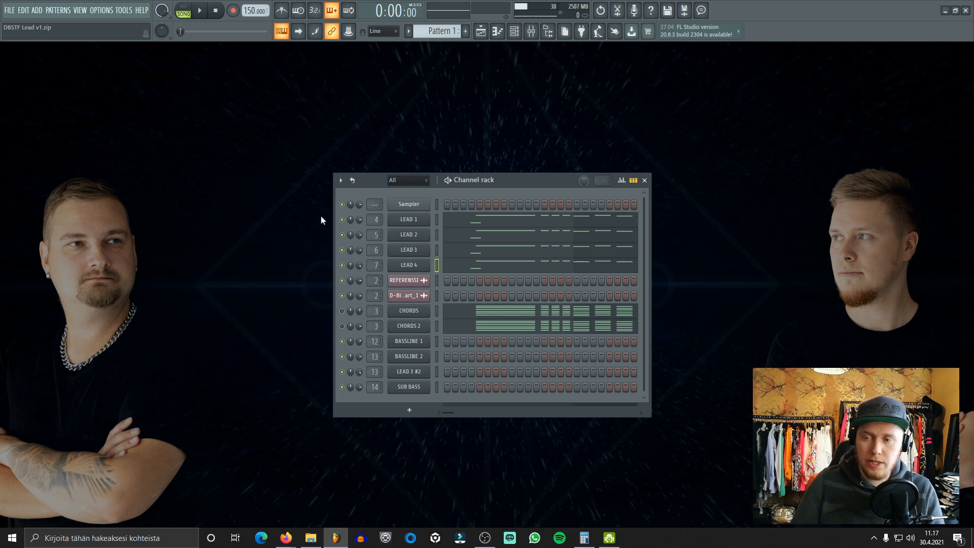
Play Pattern 1 in pattern mode to hear the four lead layers together.
left_click(184, 10)
left_click(199, 10)
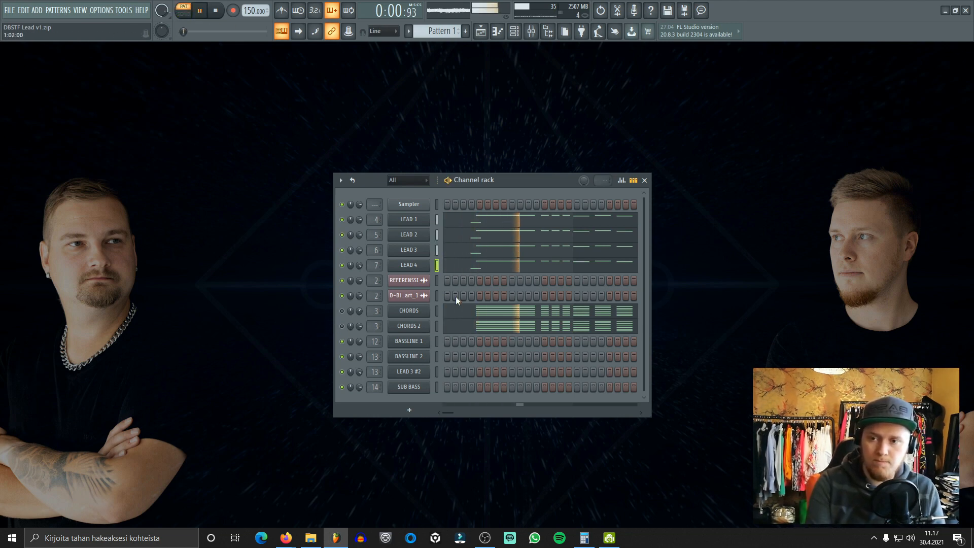
key("space")
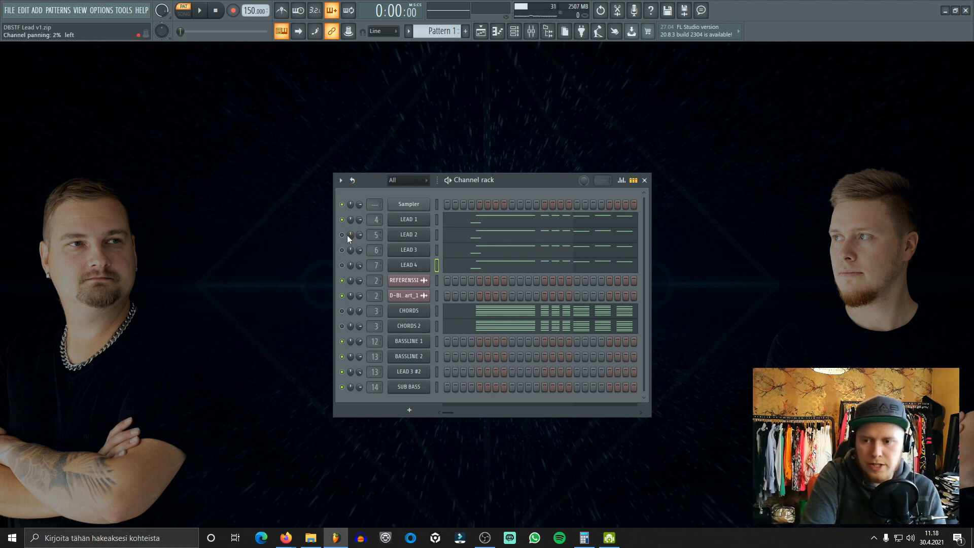
Listen to LEAD 1, LEAD 2, LEAD 3 and LEAD 4 one at a time, with the other lead layers muted.
key("space")
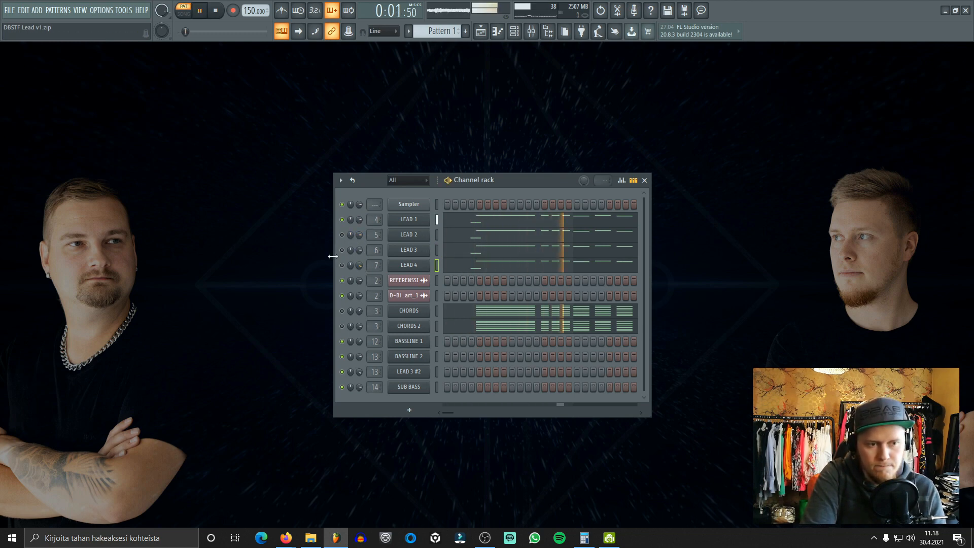
key("space")
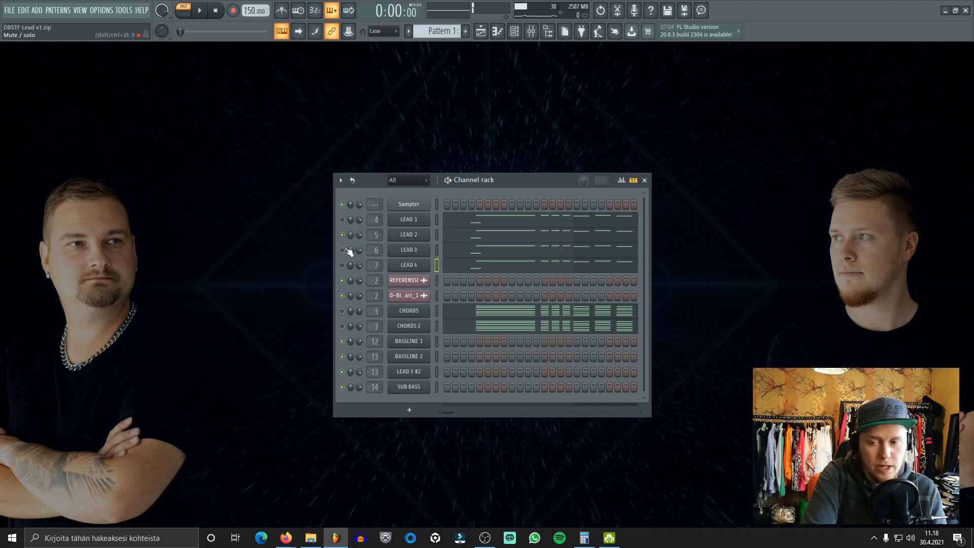
key("space")
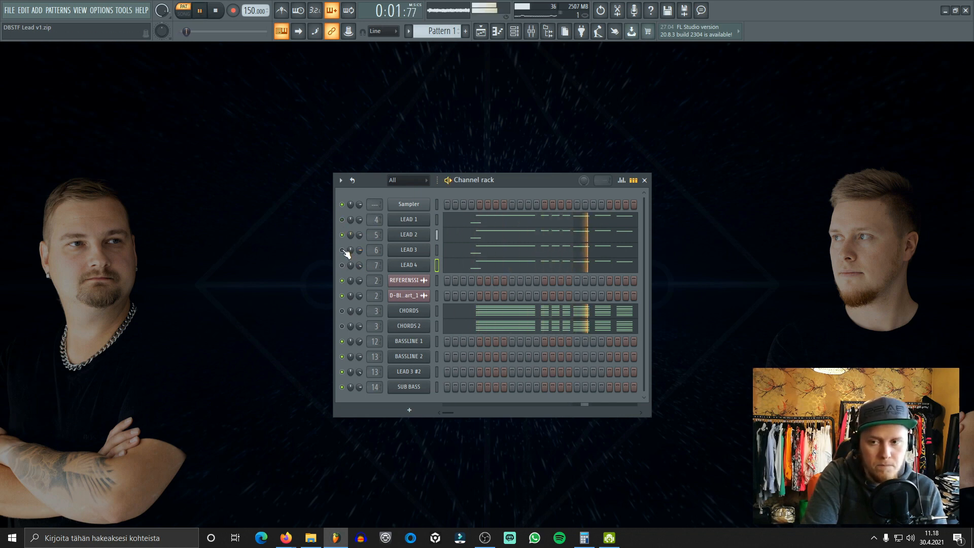
key("space")
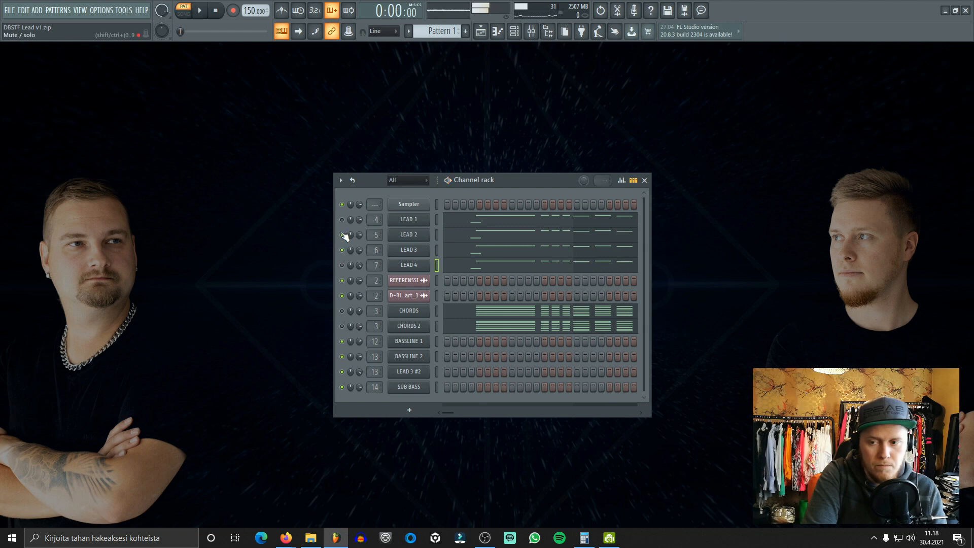
key("space")
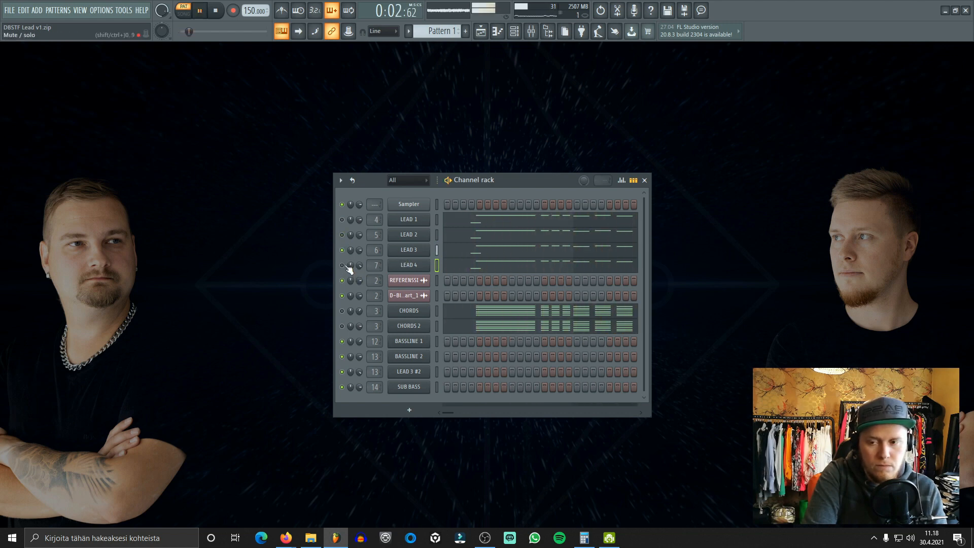
key("space")
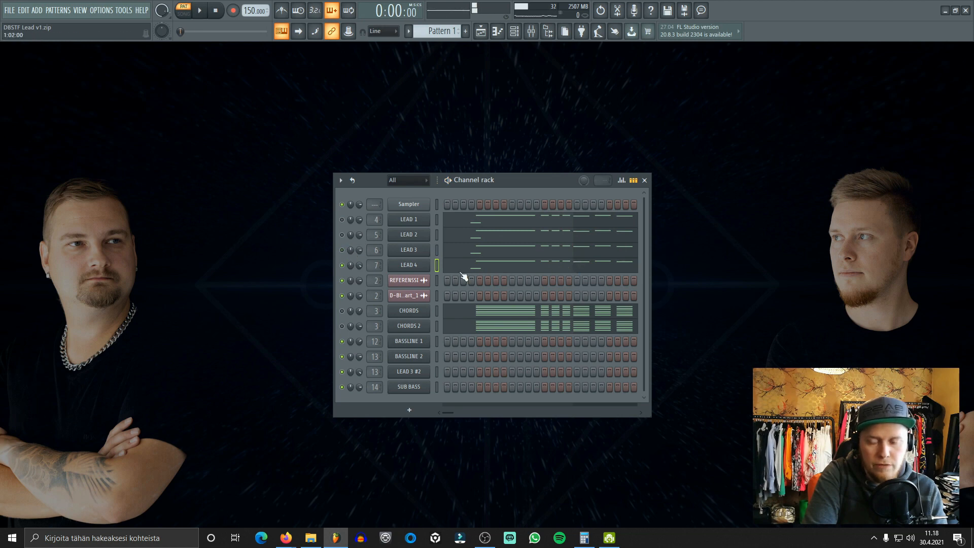
key("space")
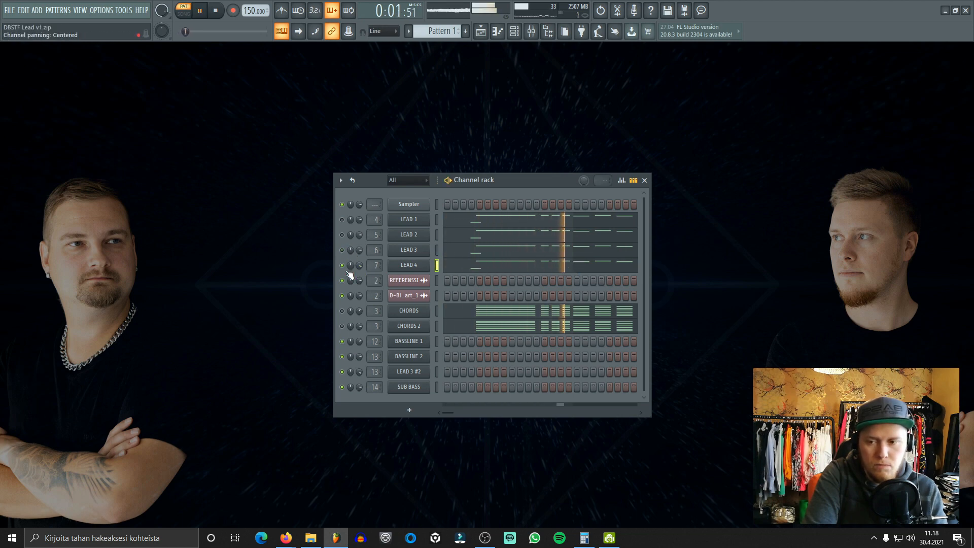
key("space")
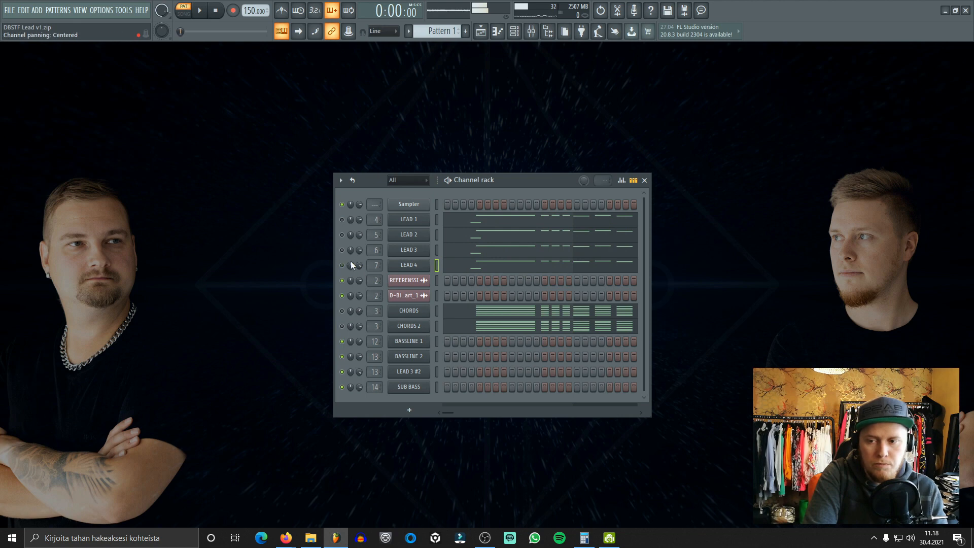
Unmute the LEAD 1 channel, open its Serum instrument and reposition the plugin window.
left_click(341, 219)
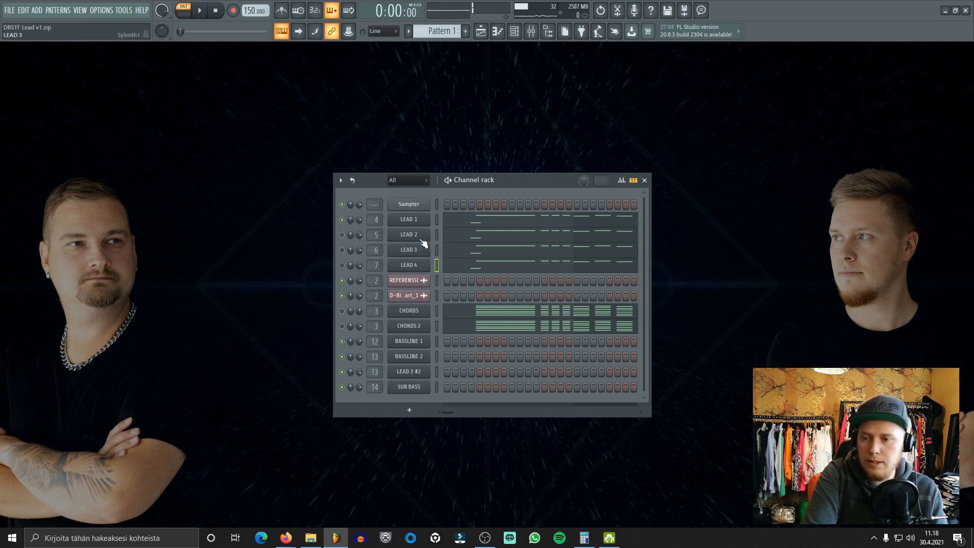
left_click(425, 222)
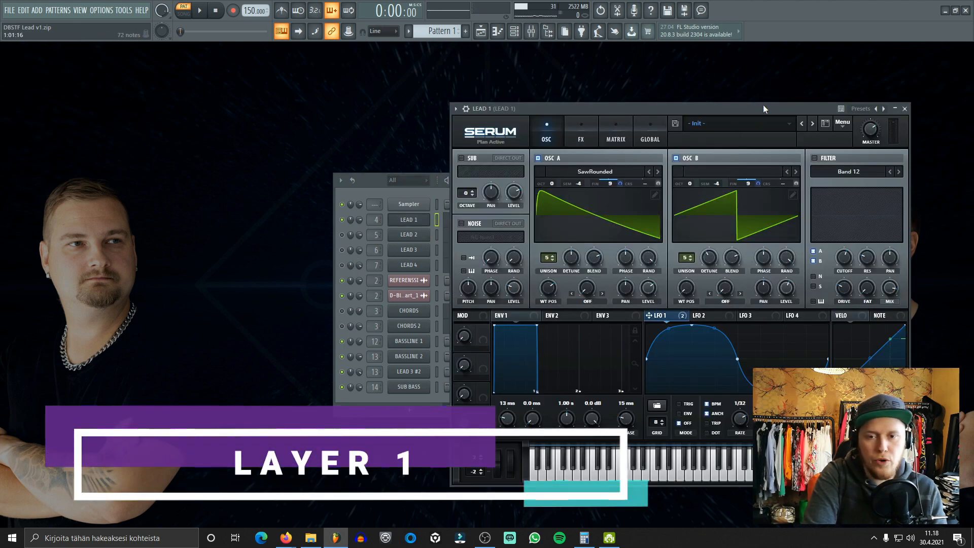
left_click_drag(750, 106, 701, 97)
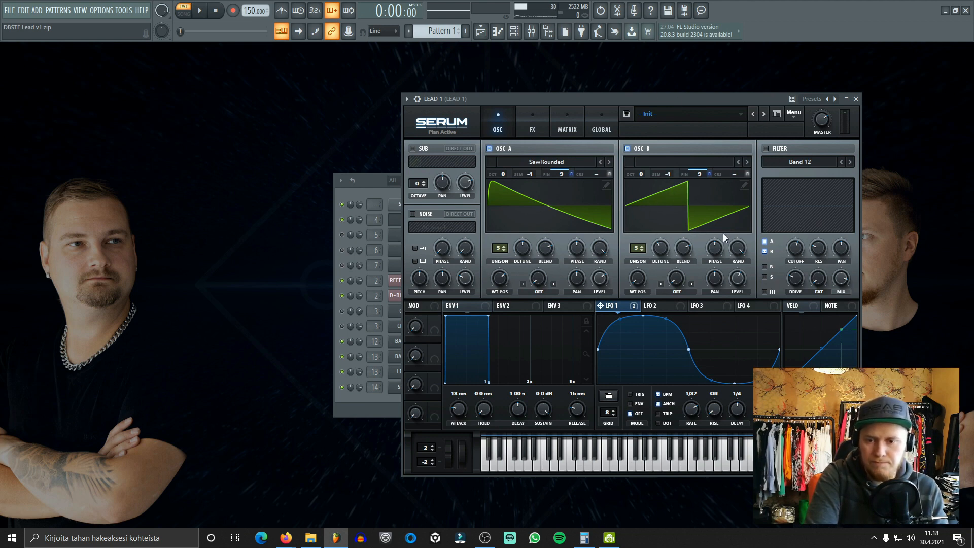
Examine the modulation matrix and the two oscillators of LEAD 1's Serum patch.
left_click(570, 131)
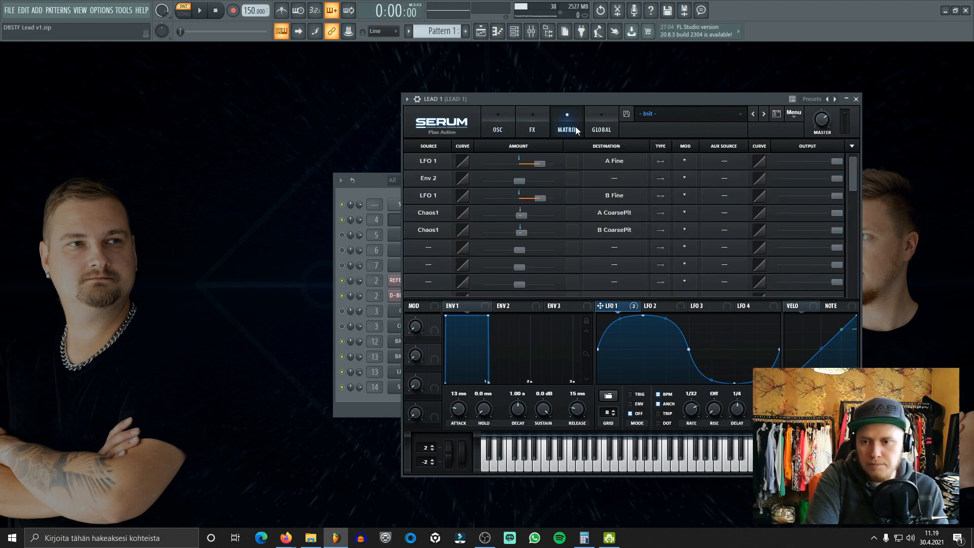
left_click(502, 121)
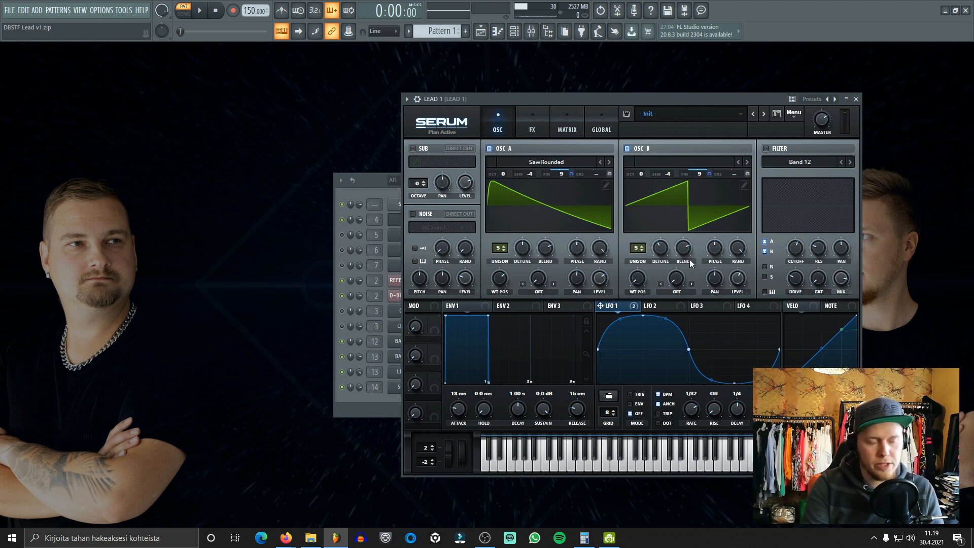
left_click_drag(657, 98, 653, 116)
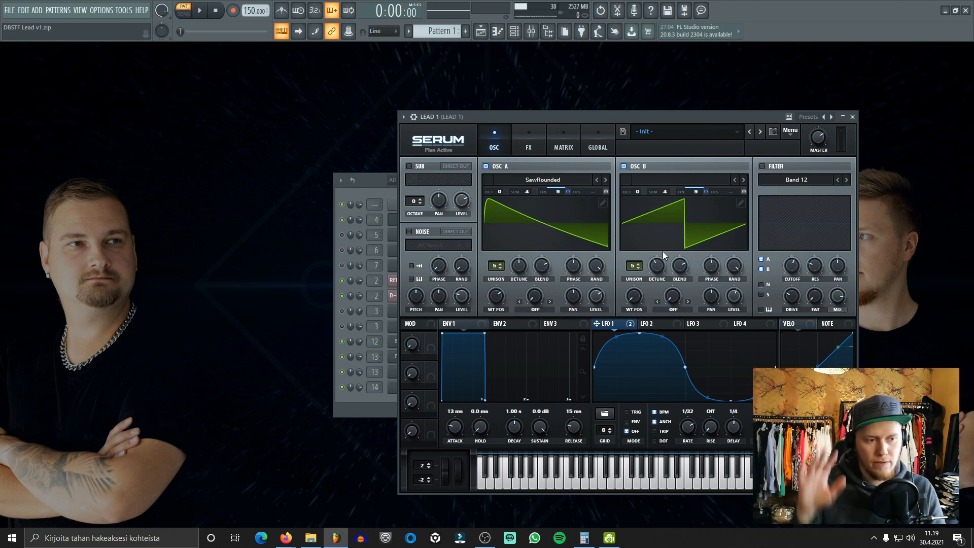
Examine LEAD 1's melody in the piano roll, audition a key near C6, and close the piano roll.
left_click(372, 180)
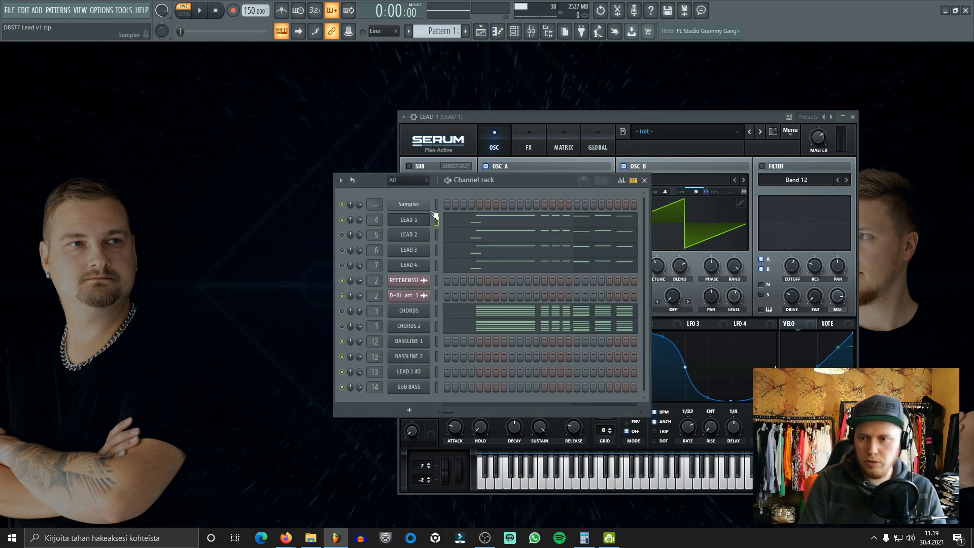
left_click(481, 224)
scroll(25, 239, "up", 3)
left_click(26, 228)
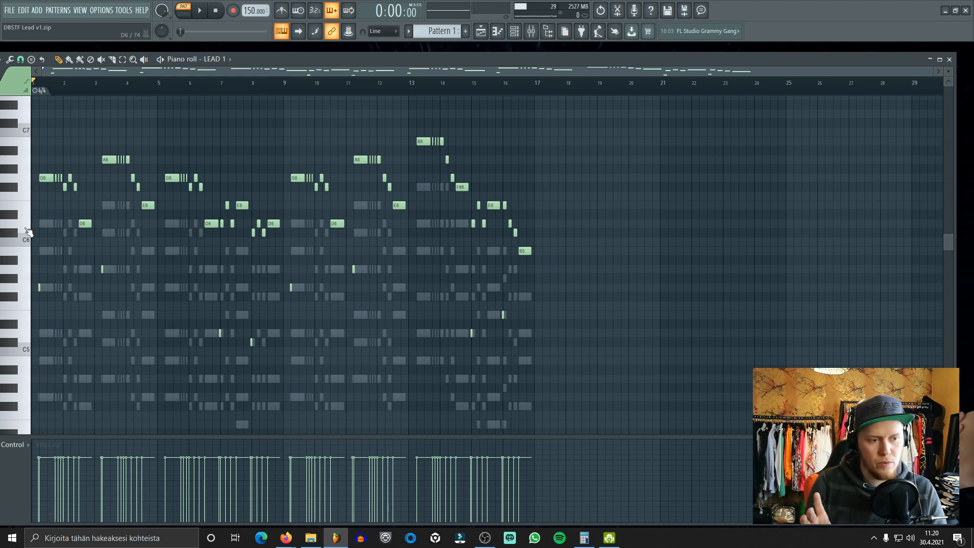
left_click(28, 231)
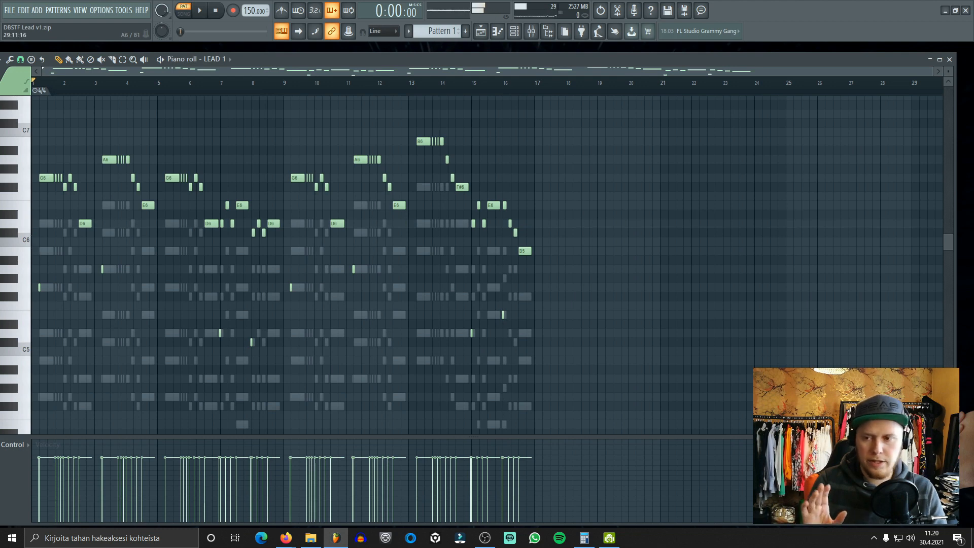
left_click(949, 60)
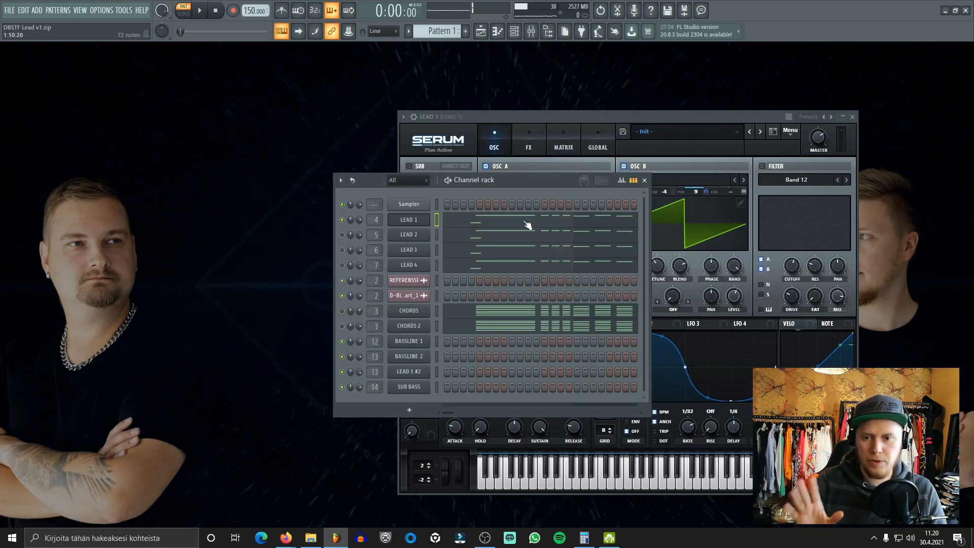
Bring LEAD 1's Serum instrument back up and audition several notes on its keyboard.
left_click(426, 220)
left_click(426, 219)
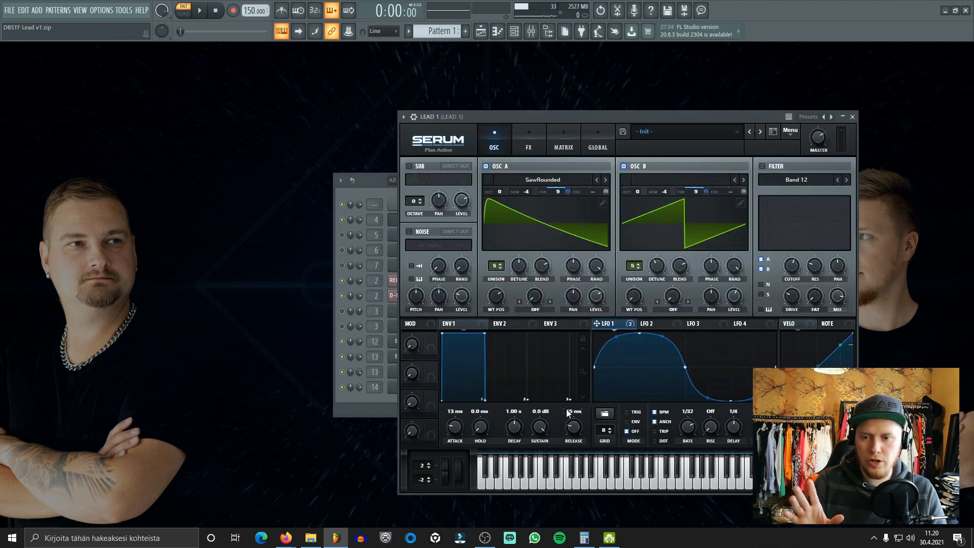
left_click(632, 479)
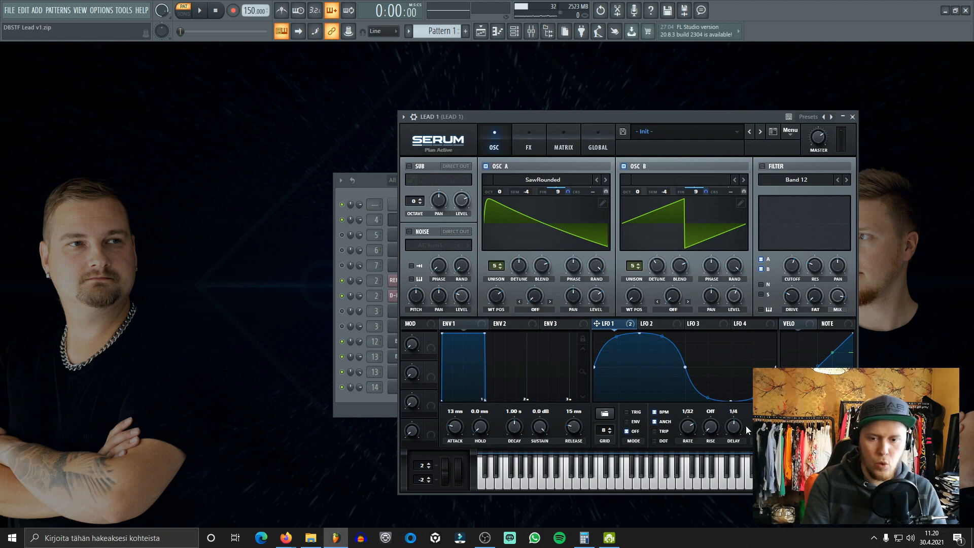
left_click(571, 483)
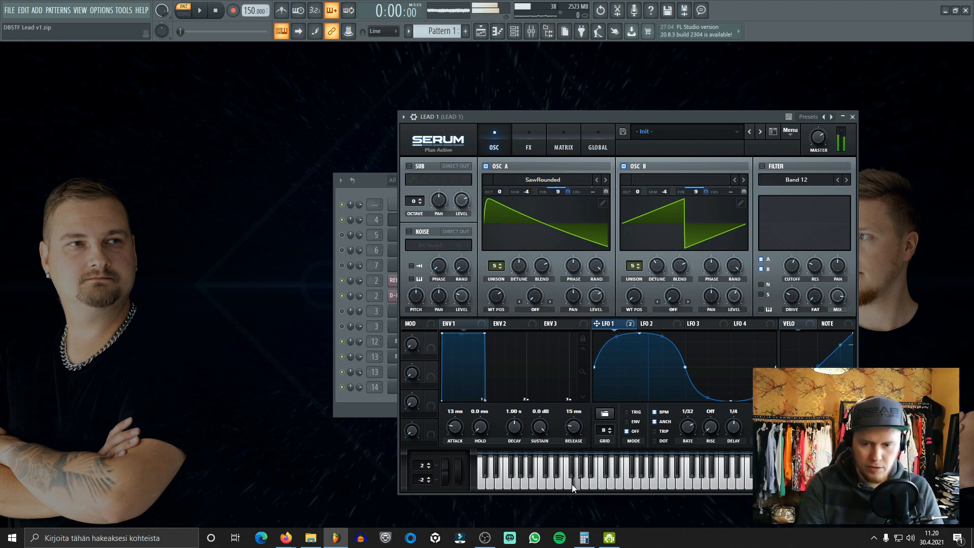
left_click(638, 480)
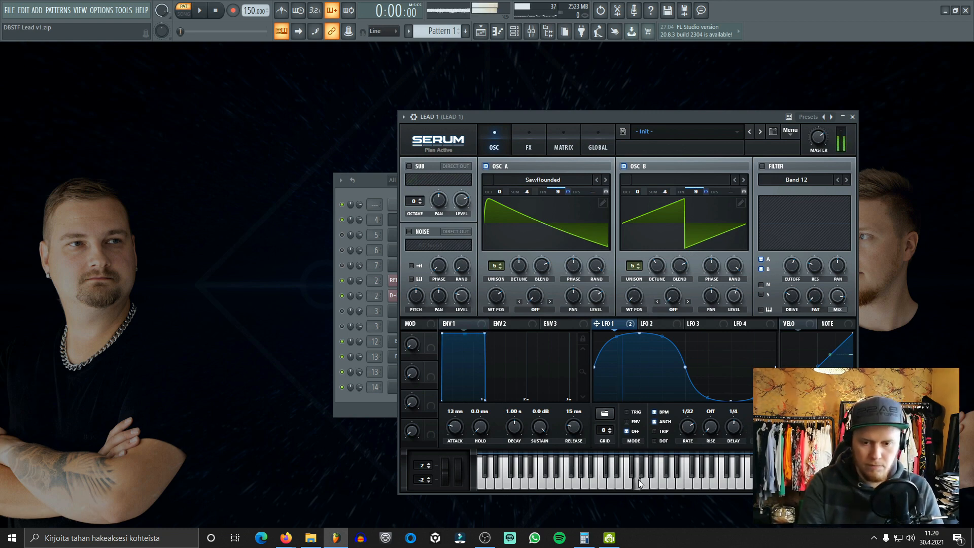
left_click(670, 485)
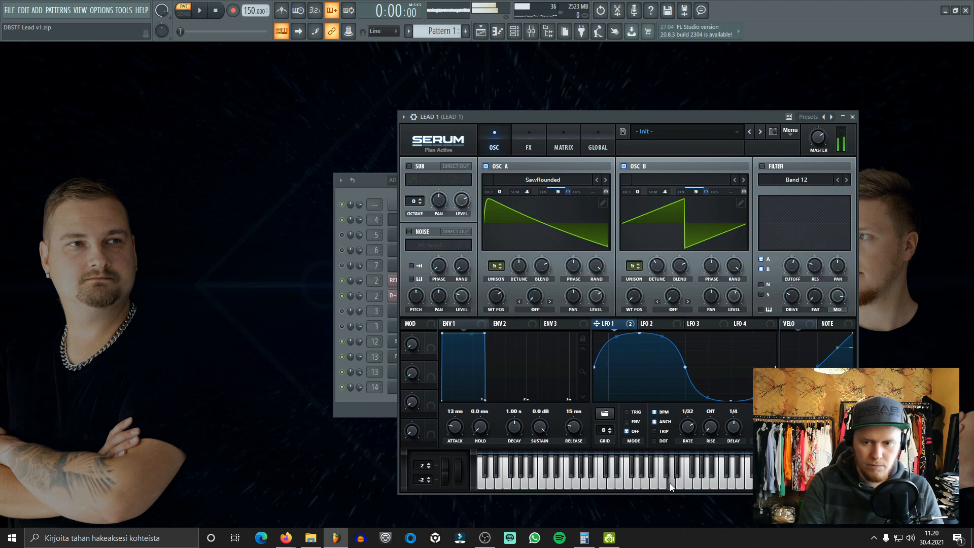
left_click(716, 483)
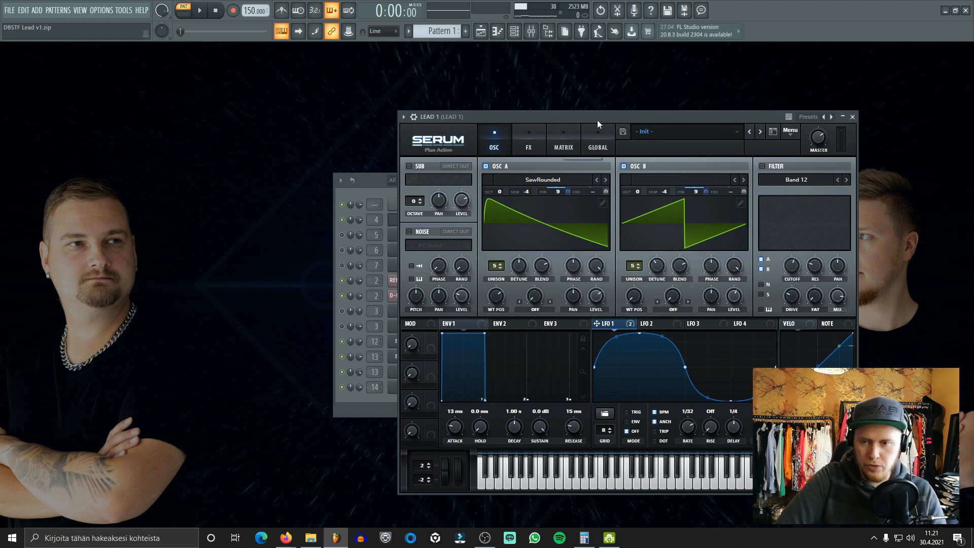
Review LEAD 1's modulation routings, global Chaos settings and effects page in Serum.
left_click(561, 146)
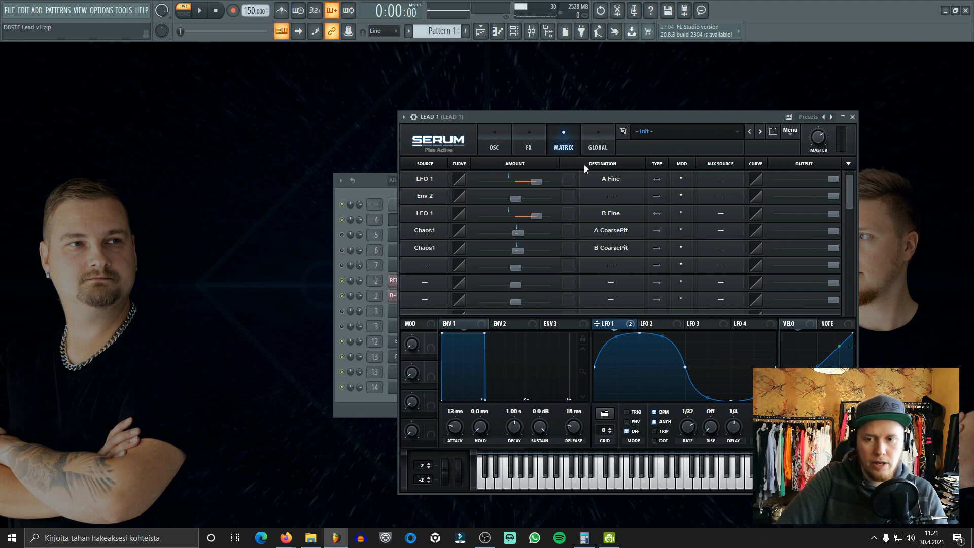
left_click(593, 147)
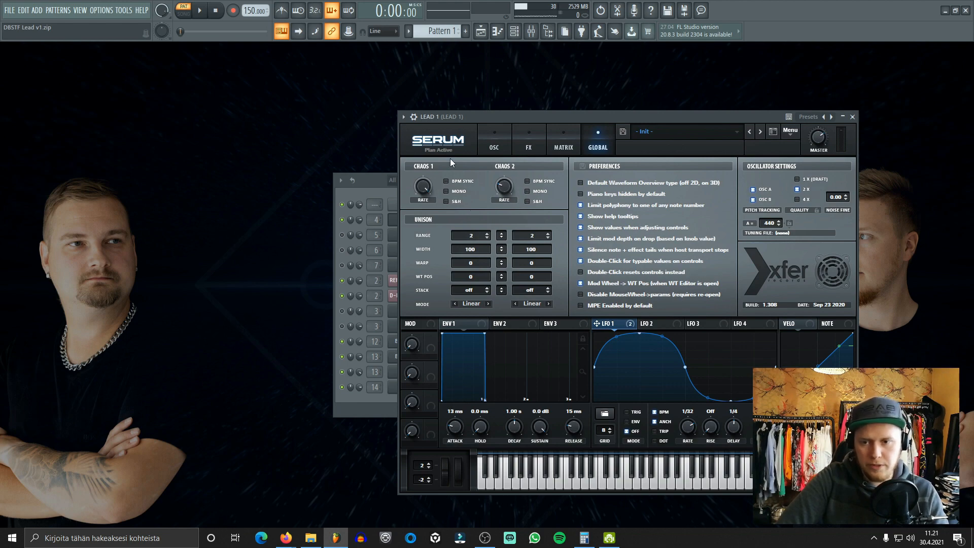
left_click(537, 138)
Remove the Chaos1 source from the A CoarsePit and B CoarsePit rows of Serum's modulation matrix.
left_click(567, 146)
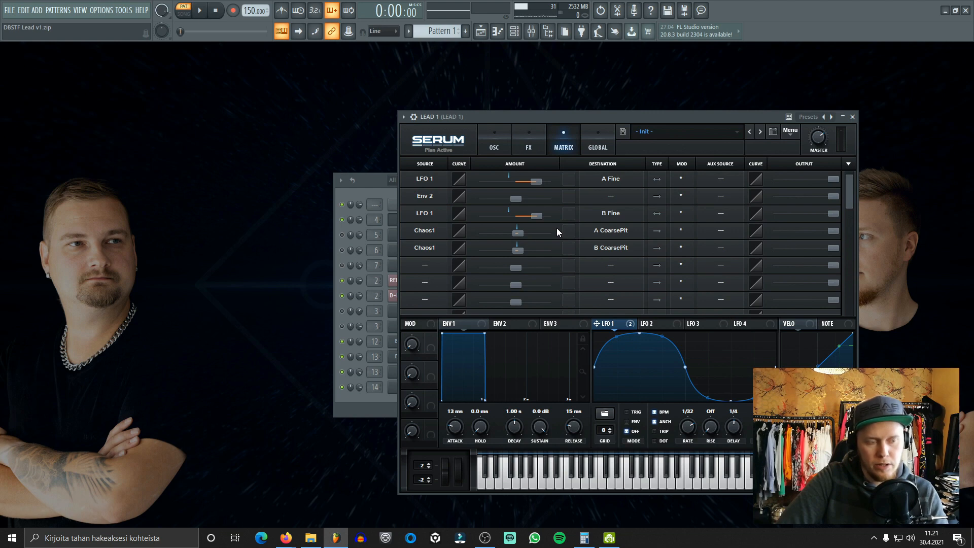
left_click(441, 233)
left_click(424, 150)
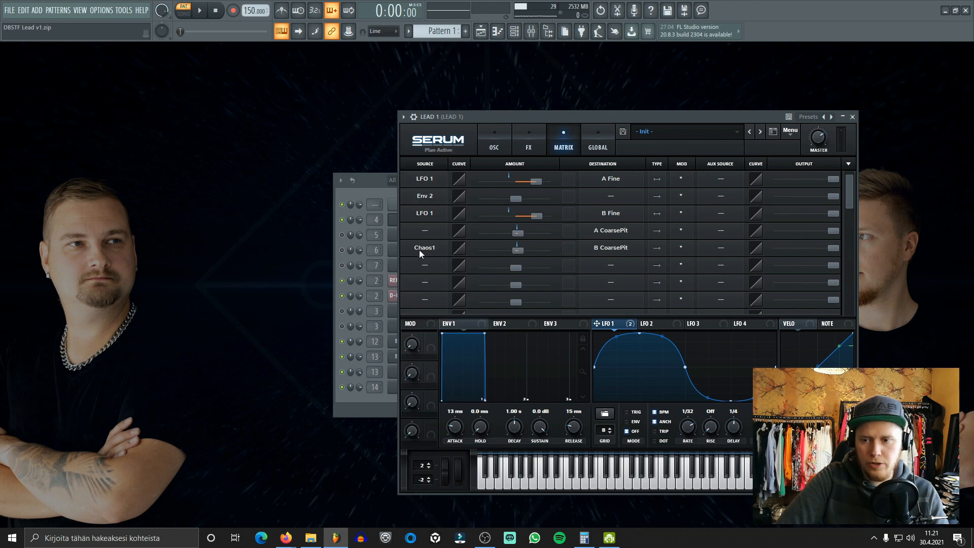
left_click(421, 249)
left_click(462, 152)
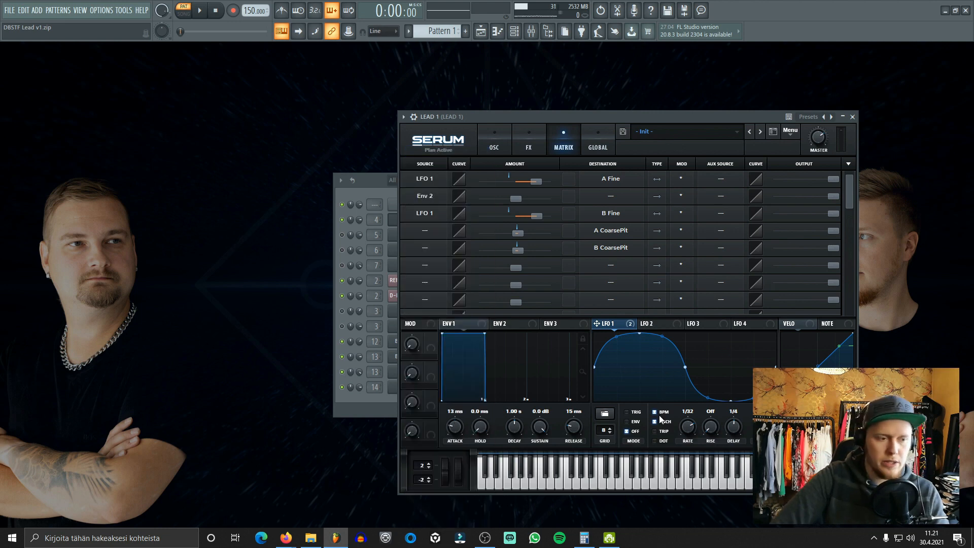
Audition several notes on LEAD 1's keyboard with the A CoarsePit and B CoarsePit rows lacking a modulation source.
left_click(609, 483)
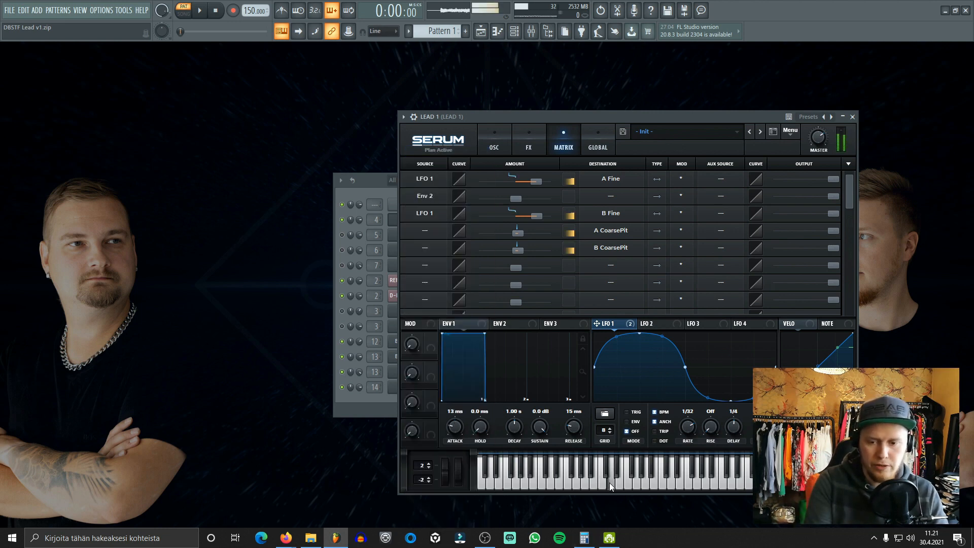
left_click(660, 485)
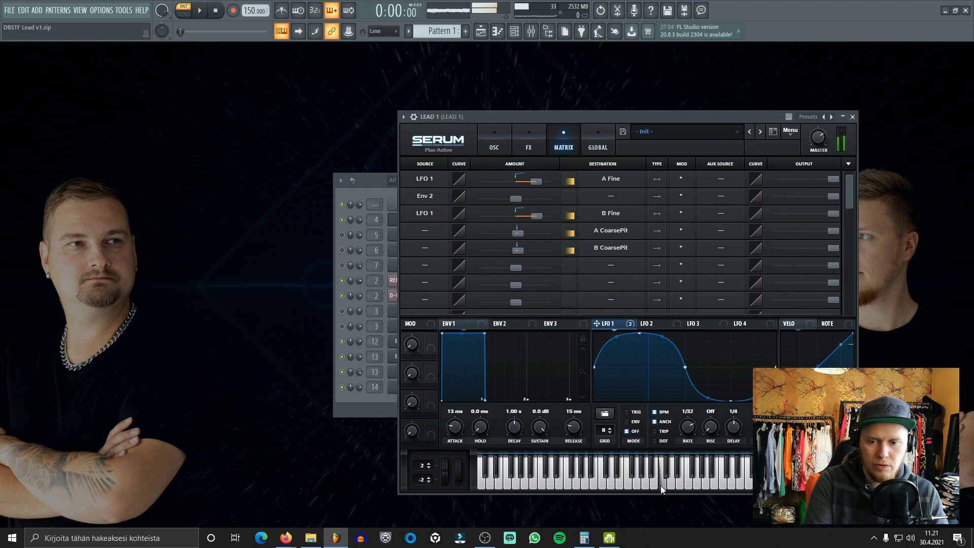
left_click(675, 485)
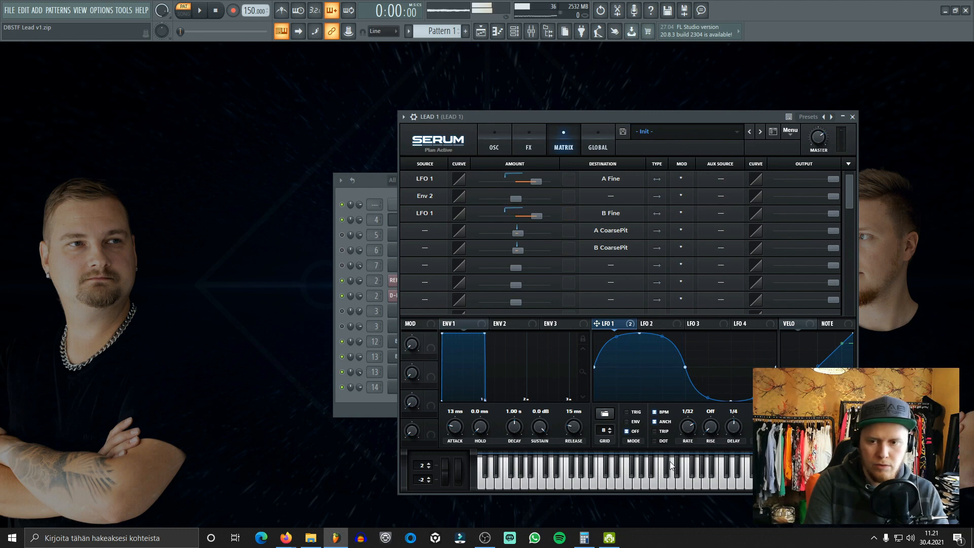
Assign Chaos1 as the source of the A CoarsePit and B CoarsePit rows in LEAD 1's modulation matrix.
left_click(417, 239)
left_click(427, 230)
left_click(433, 234)
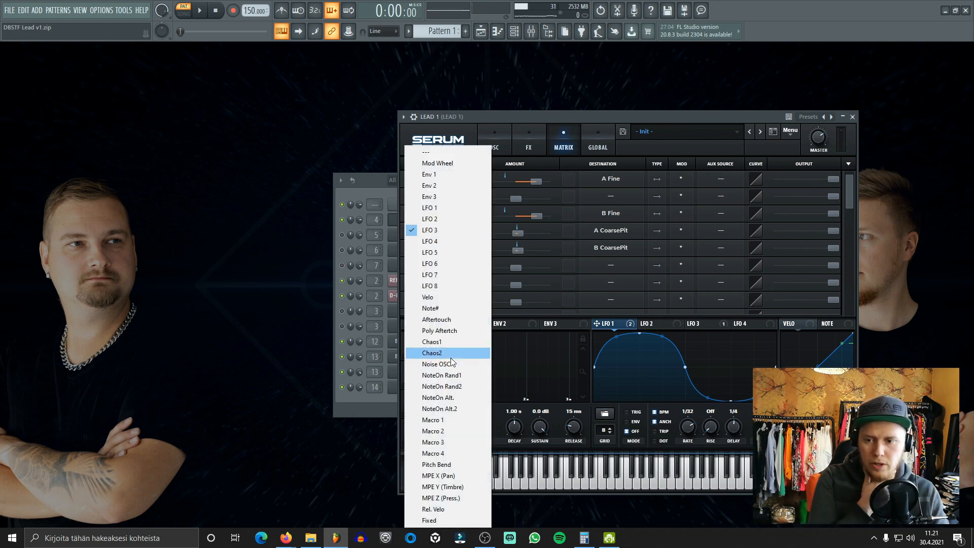
left_click(453, 343)
left_click(425, 249)
left_click(428, 252)
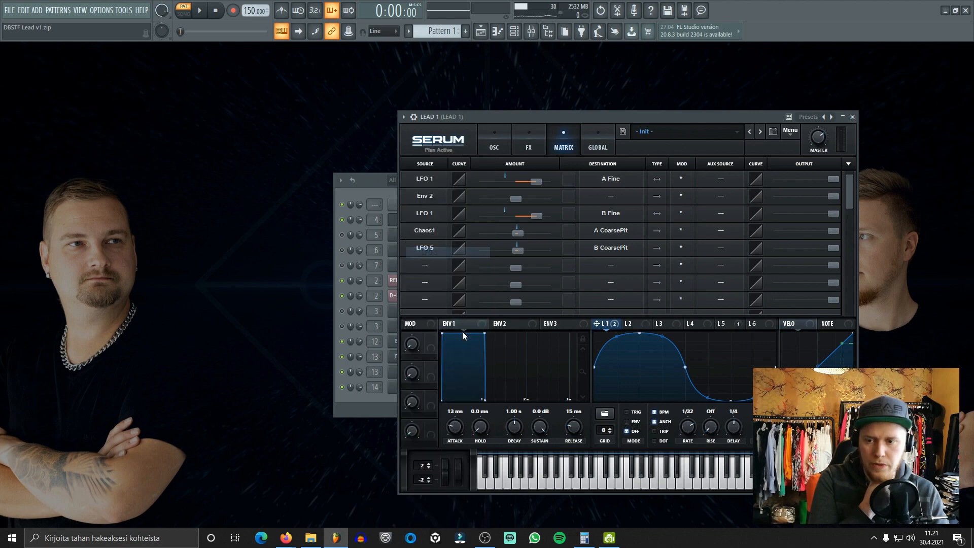
left_click(427, 249)
left_click(428, 251)
left_click(428, 254)
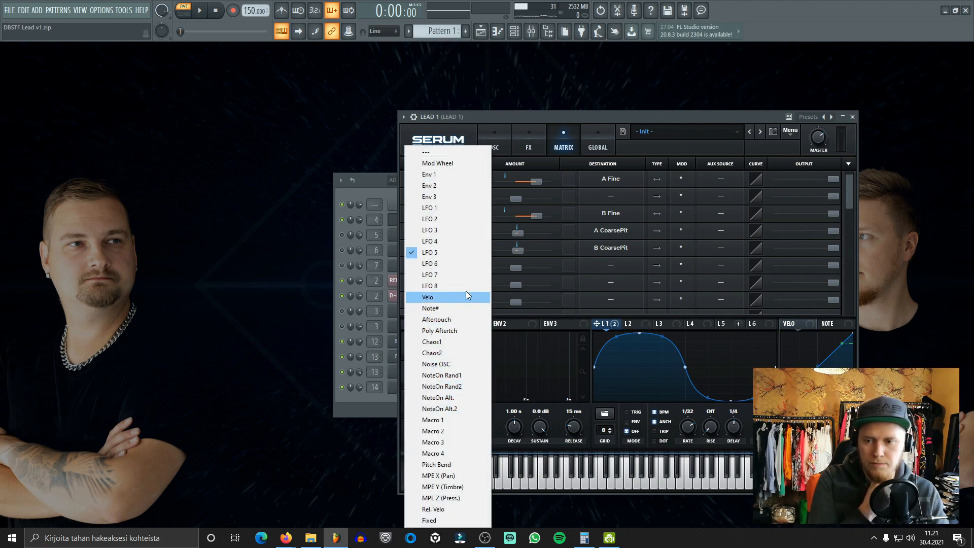
left_click(457, 342)
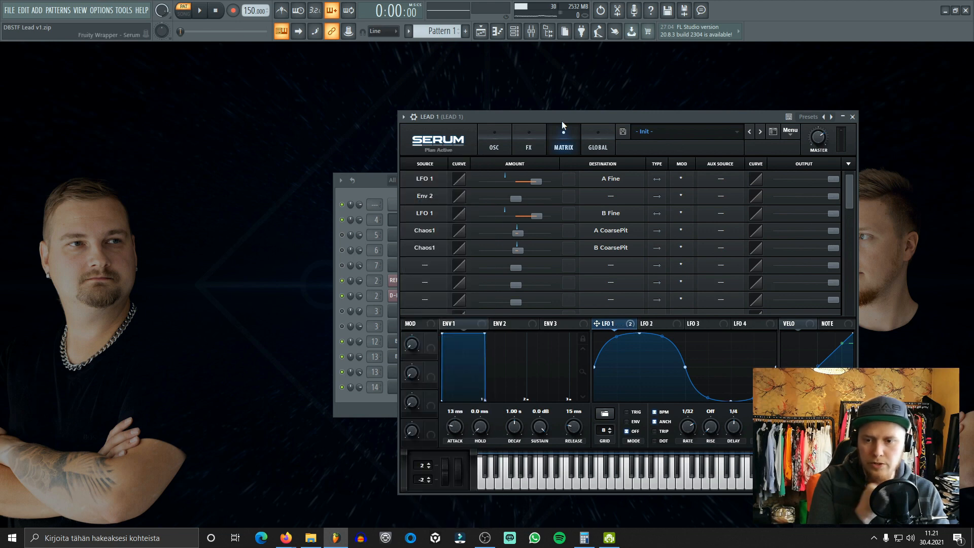
Review LEAD 1's oscillator settings, modulation matrix and LFO 1 settings in Serum.
left_click(494, 142)
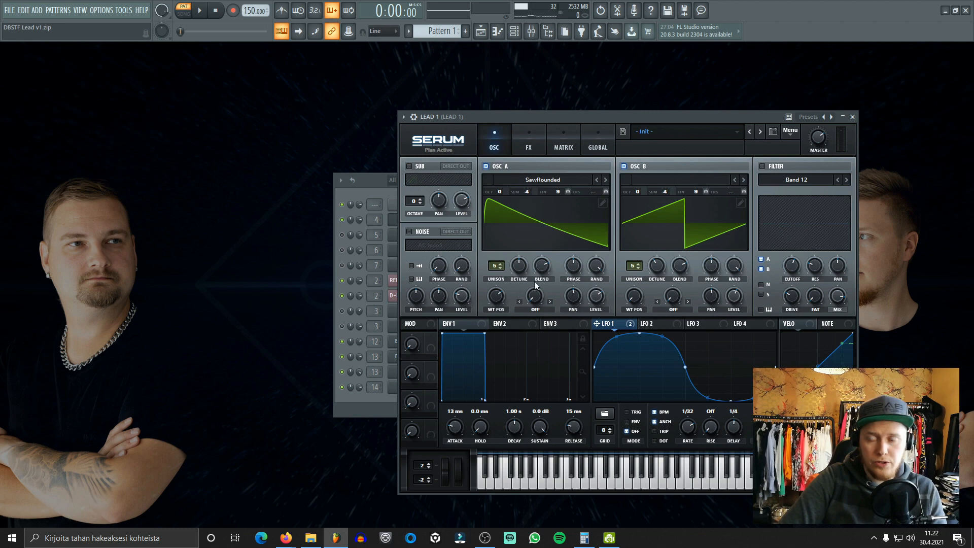
left_click_drag(495, 298, 497, 294)
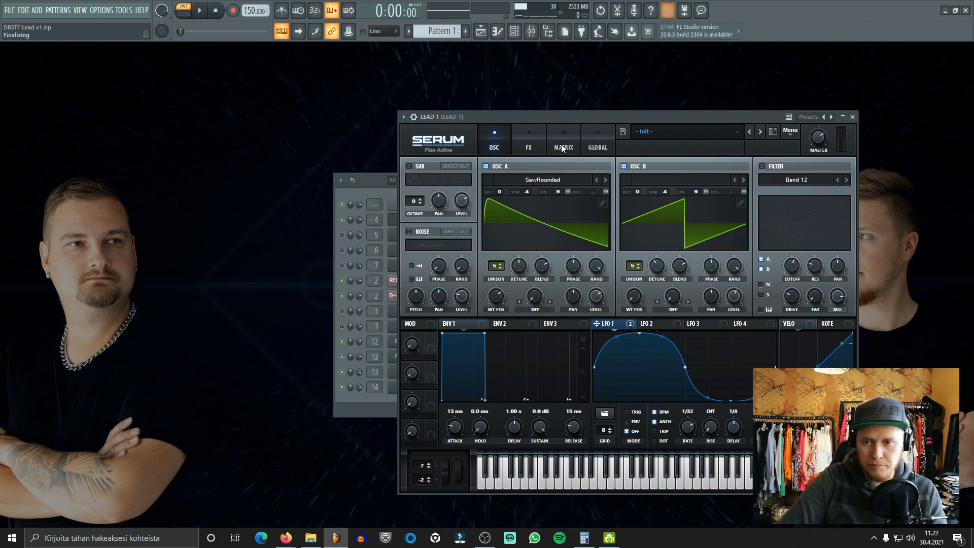
left_click(529, 145)
left_click(563, 145)
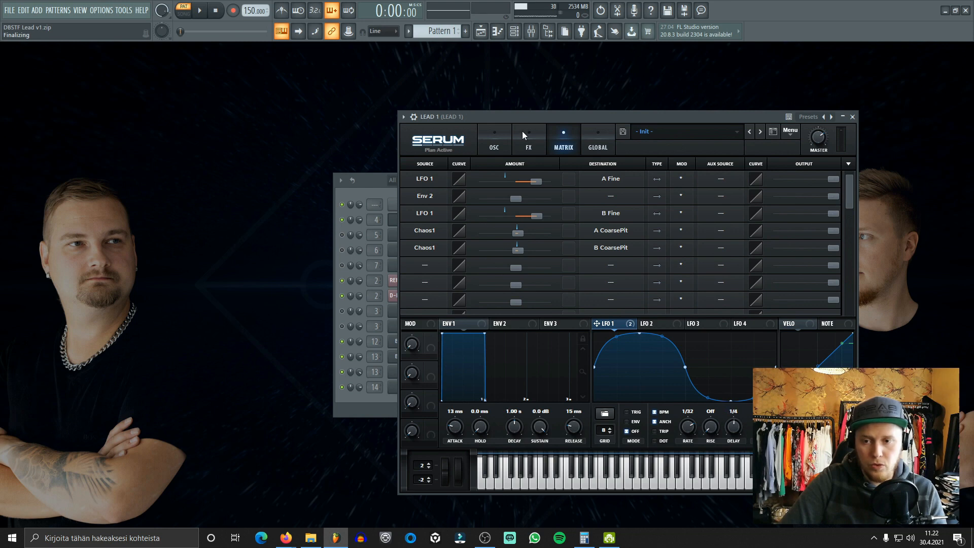
left_click(494, 141)
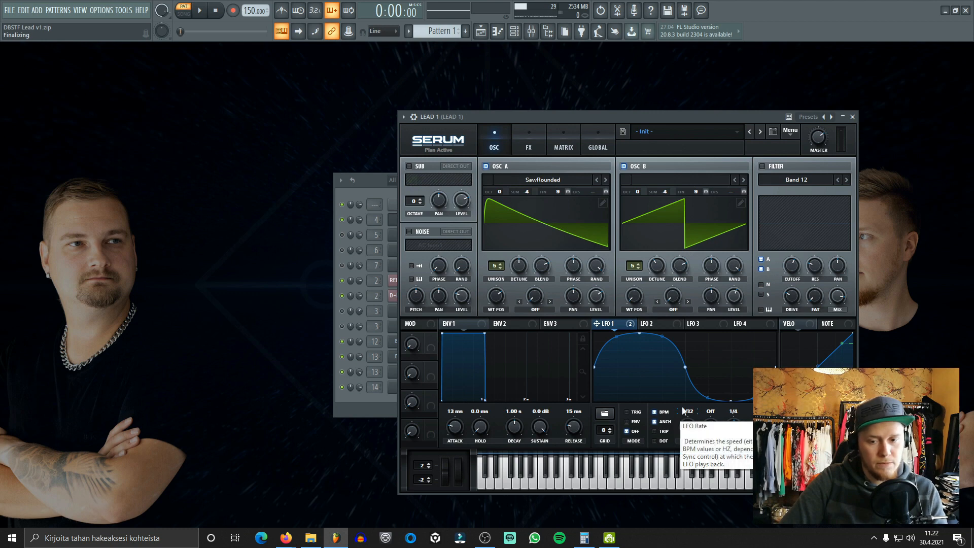
left_click(611, 324)
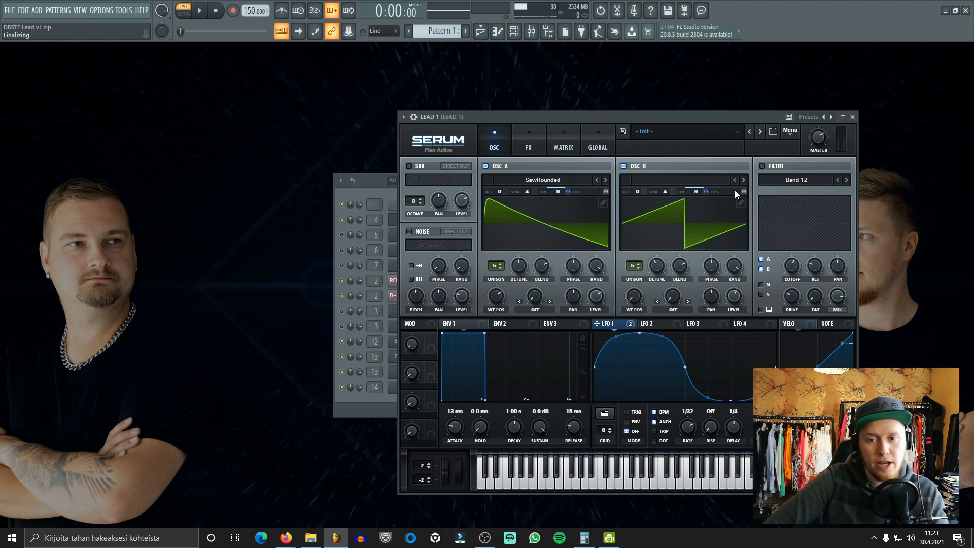
Compare LEAD 1's LFO 1 and Chaos1 modulation amounts with its oscillator page, and examine its effects rack.
left_click(585, 149)
left_click(564, 144)
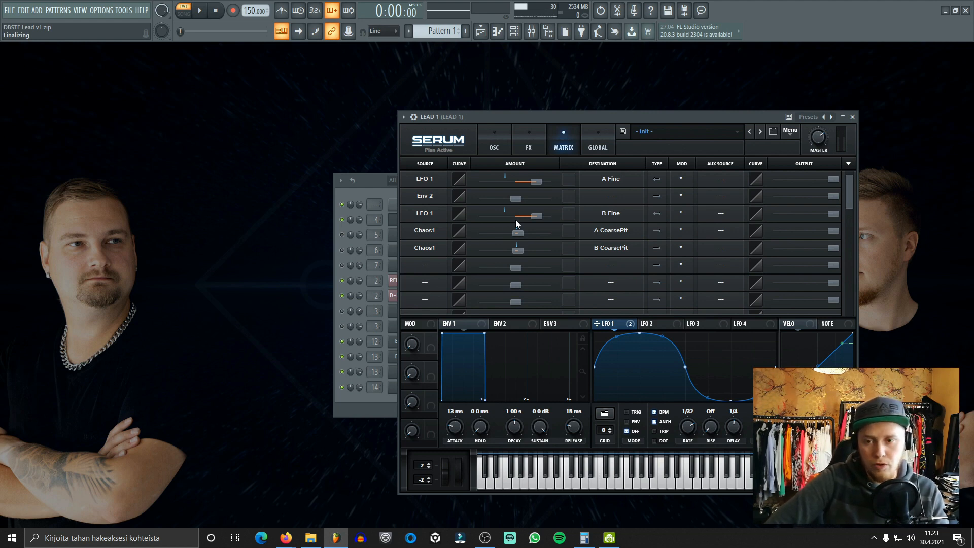
left_click(494, 144)
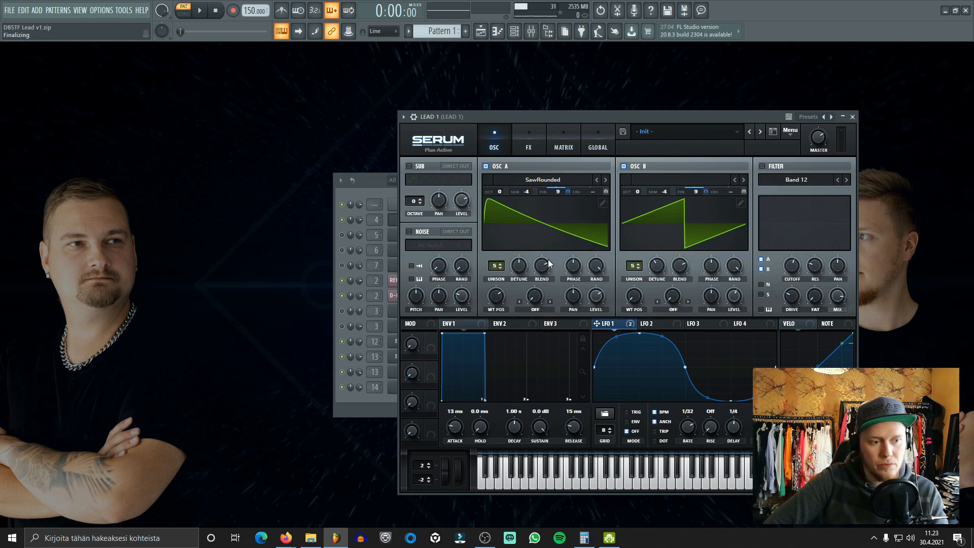
left_click(566, 138)
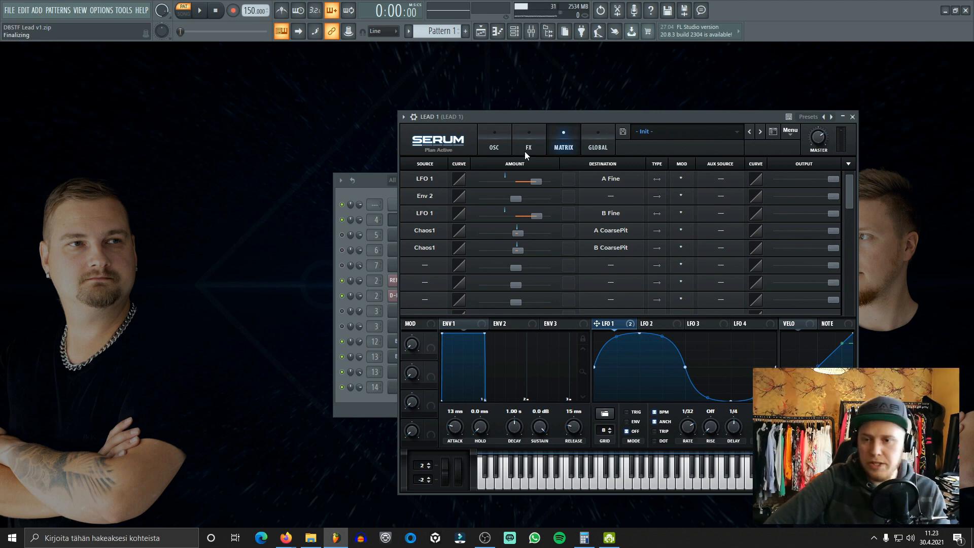
left_click(493, 145)
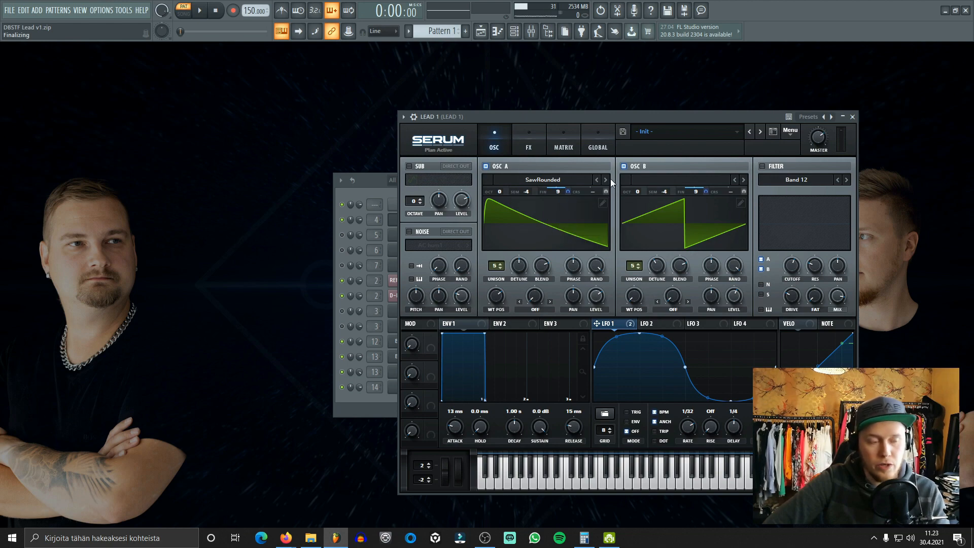
left_click(565, 142)
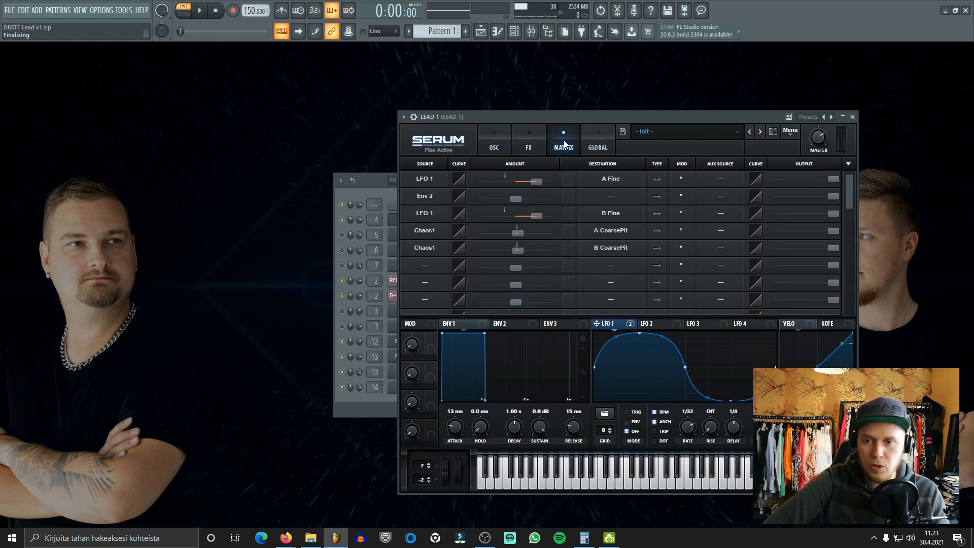
left_click(529, 136)
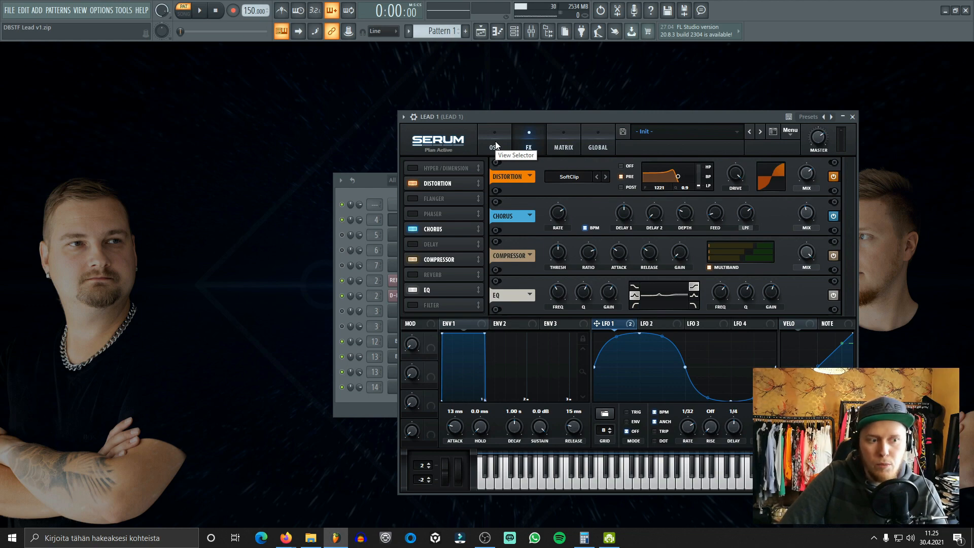
left_click(494, 145)
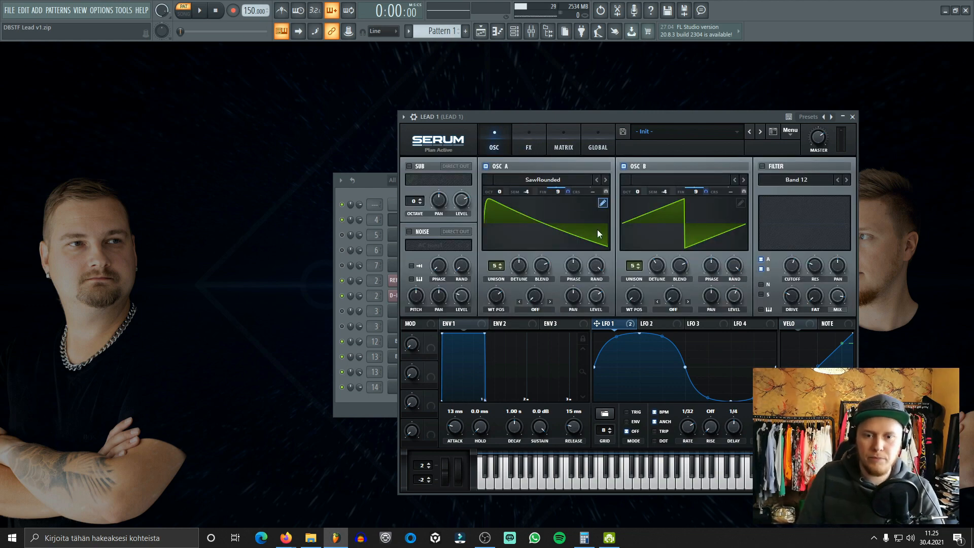
Close LEAD 1's Serum window, play the pattern to hear LEAD 2, and open LEAD 2's Serum instrument.
left_click(852, 117)
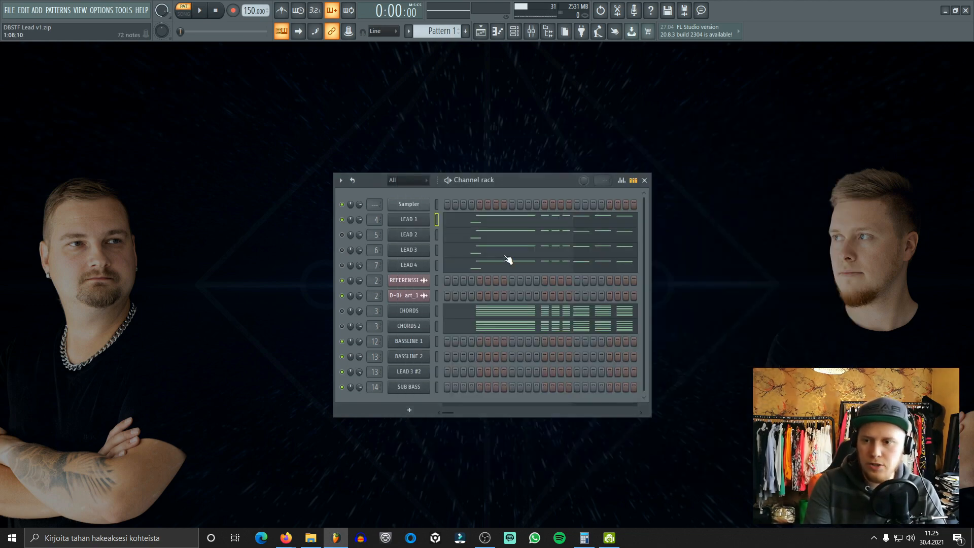
key("space")
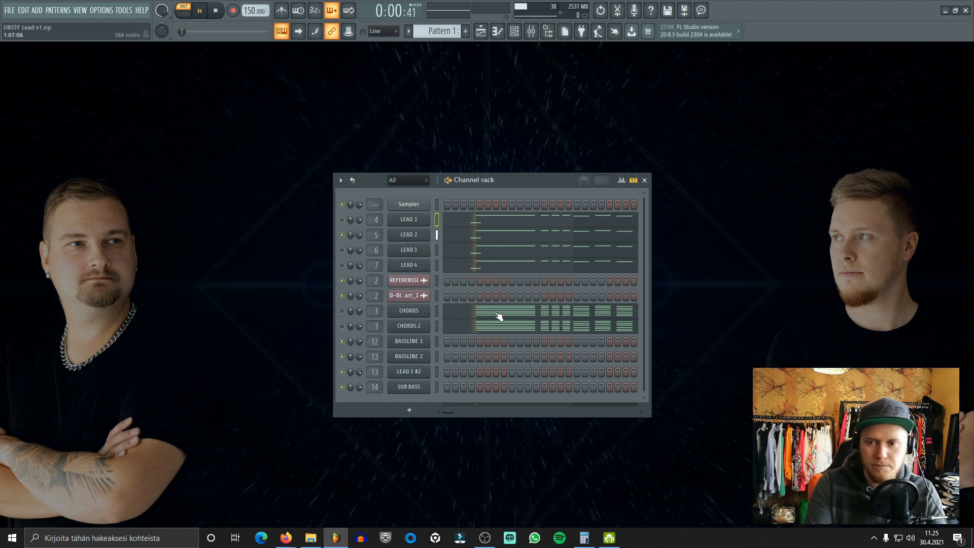
left_click(409, 235)
key("space")
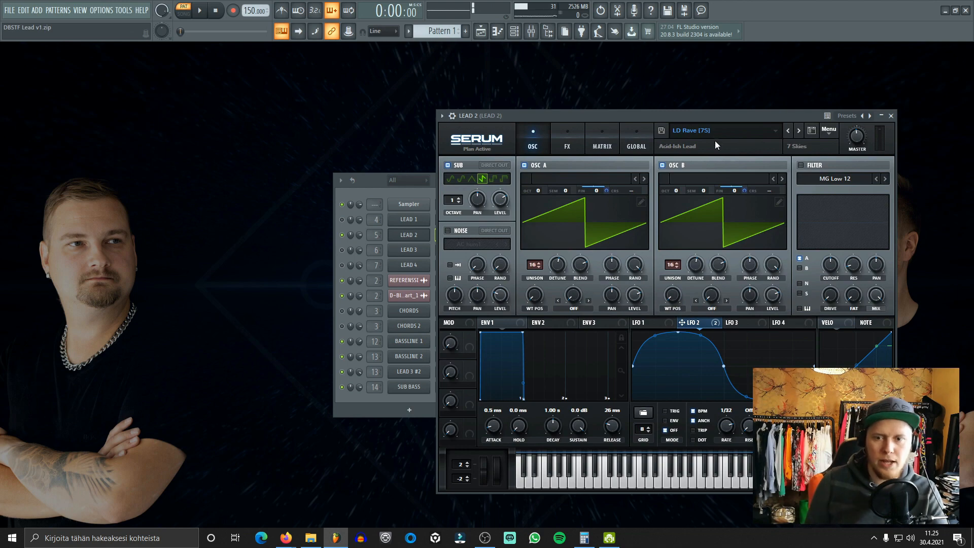
Show the LD Rave [7S] preset in Serum's Leads category and examine LEAD 2's sub oscillator waveform.
left_click(694, 130)
mouse_move(694, 178)
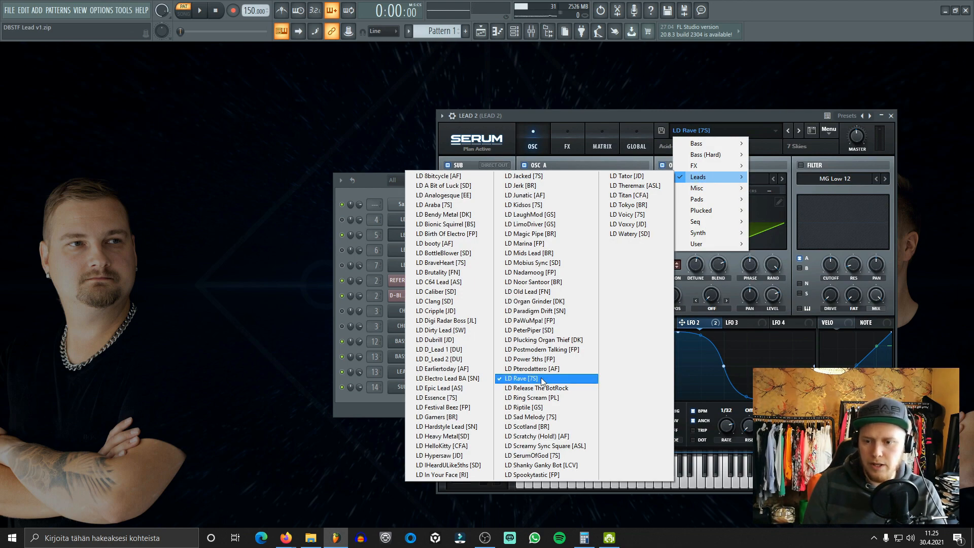
left_click(625, 115)
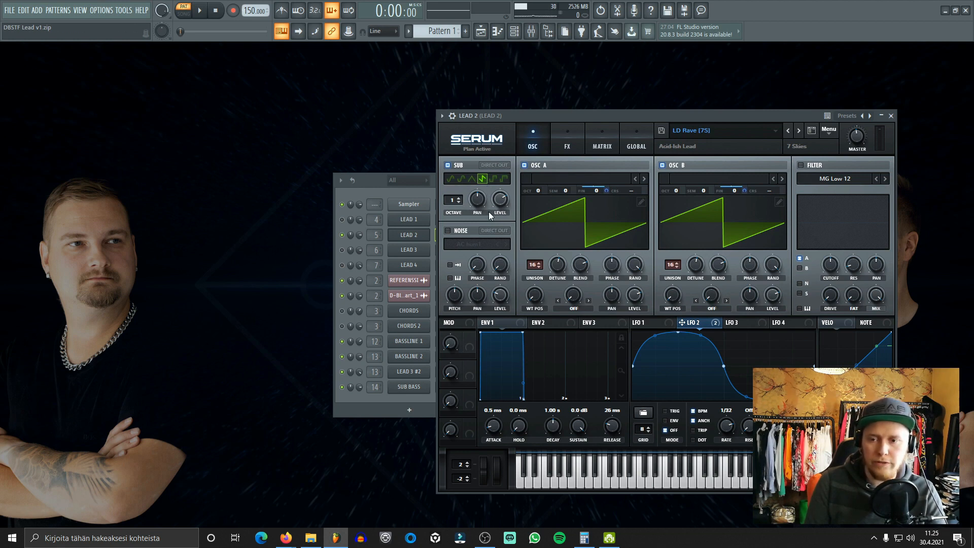
left_click(482, 177)
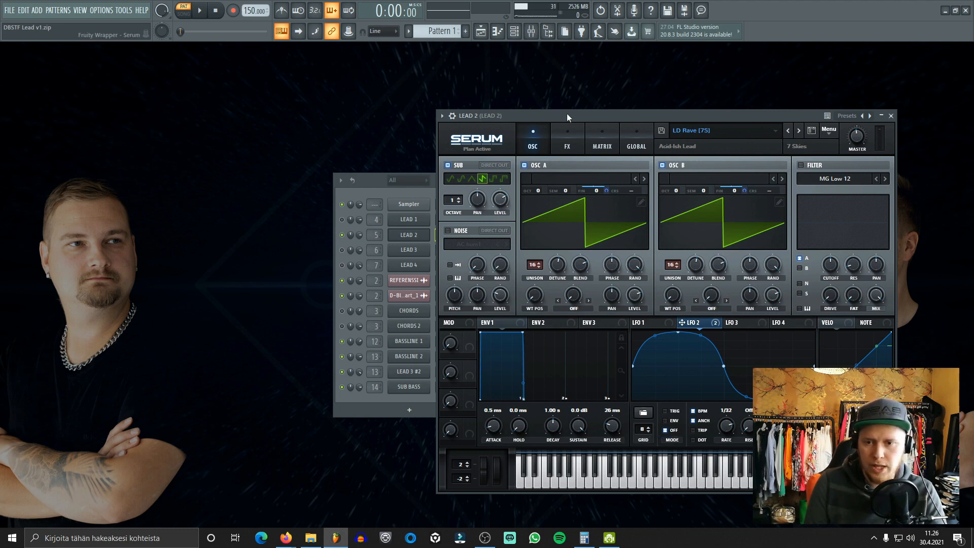
Examine LEAD 2's effects page, briefly toggling Distortion and Hyper/Dimension, and return to its oscillator page.
left_click(570, 143)
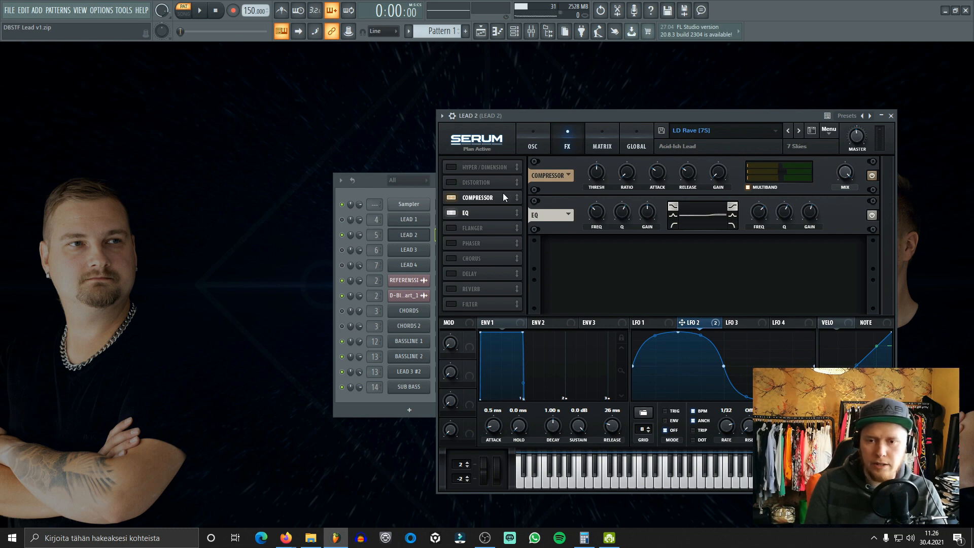
left_click(451, 182)
left_click(450, 182)
left_click(449, 167)
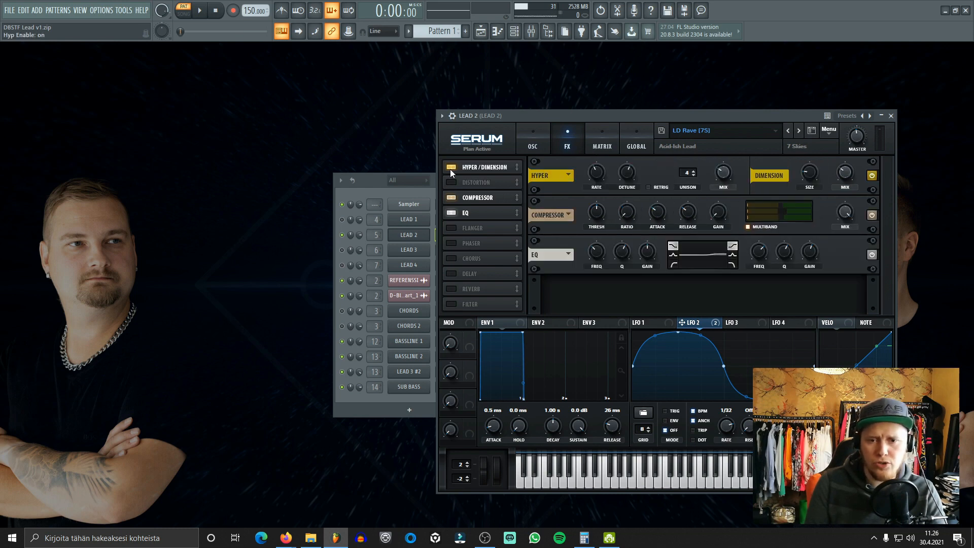
left_click(450, 168)
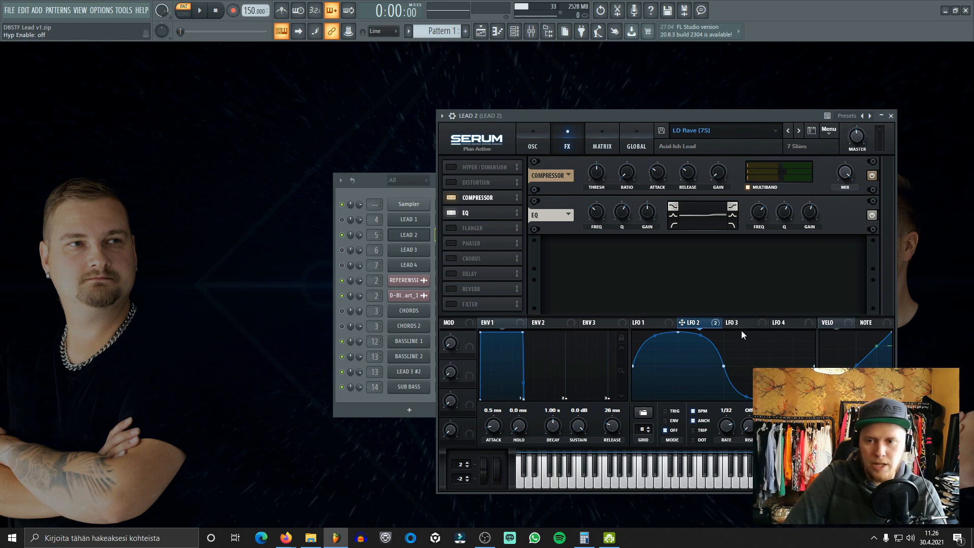
left_click(543, 138)
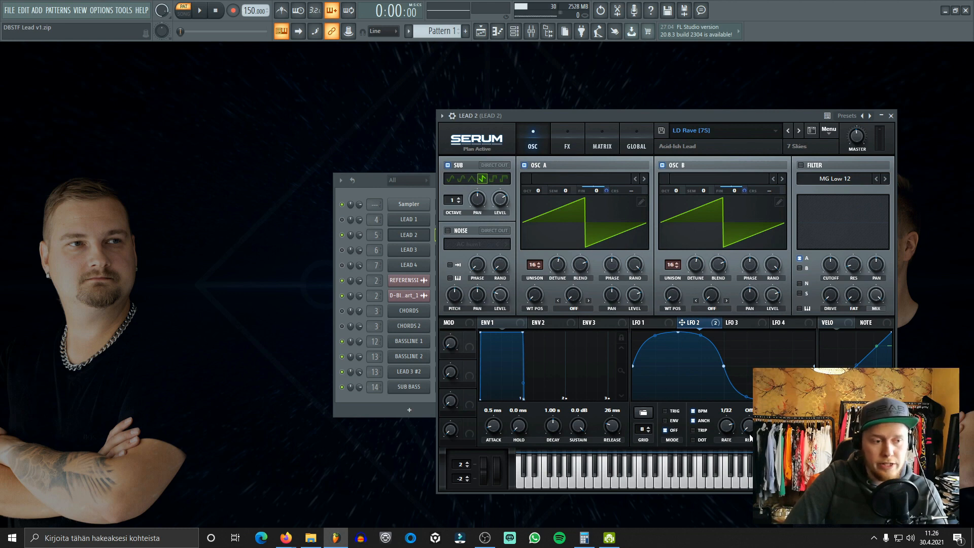
Close LEAD 2's Serum window and open LEAD 3's Sylenth1 instrument from the channel rack.
left_click(890, 115)
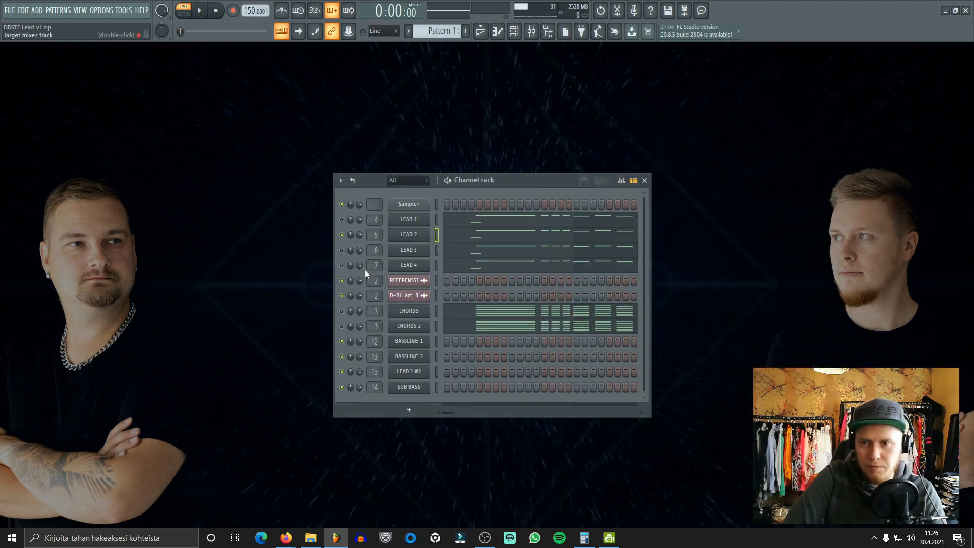
left_click(428, 345)
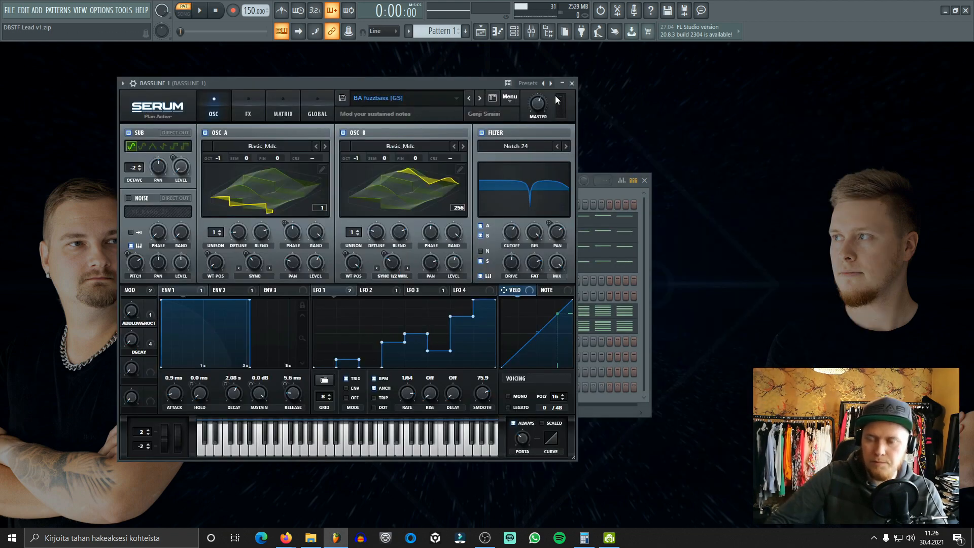
left_click(573, 84)
left_click(413, 251)
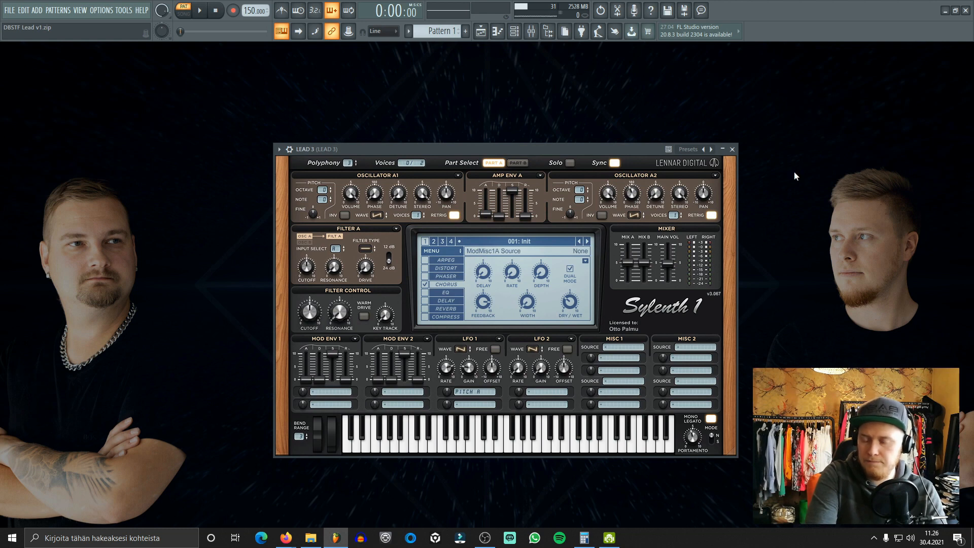
Move LEAD 3's Sylenth1 window beside the channel names and play the pattern to hear the layer.
left_click_drag(469, 153, 631, 155)
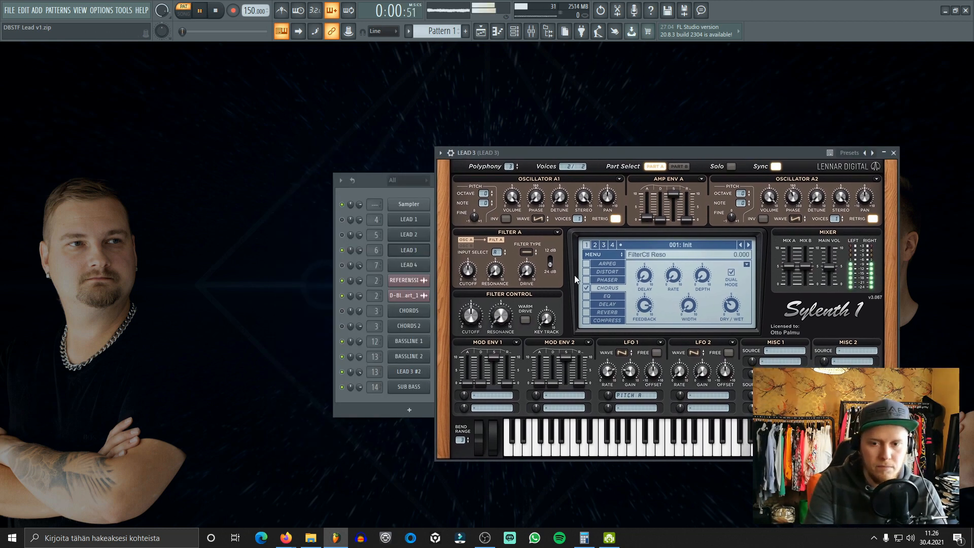
key("space")
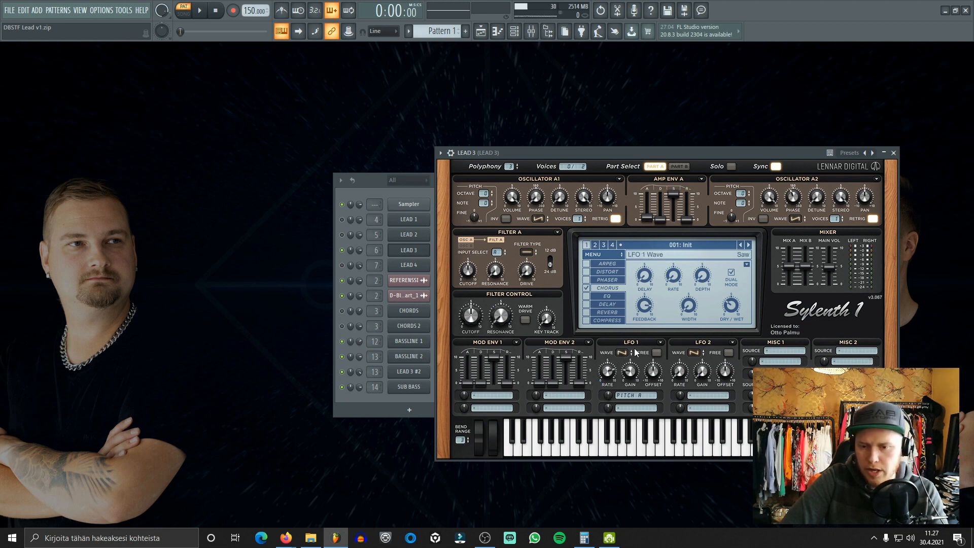
key("space")
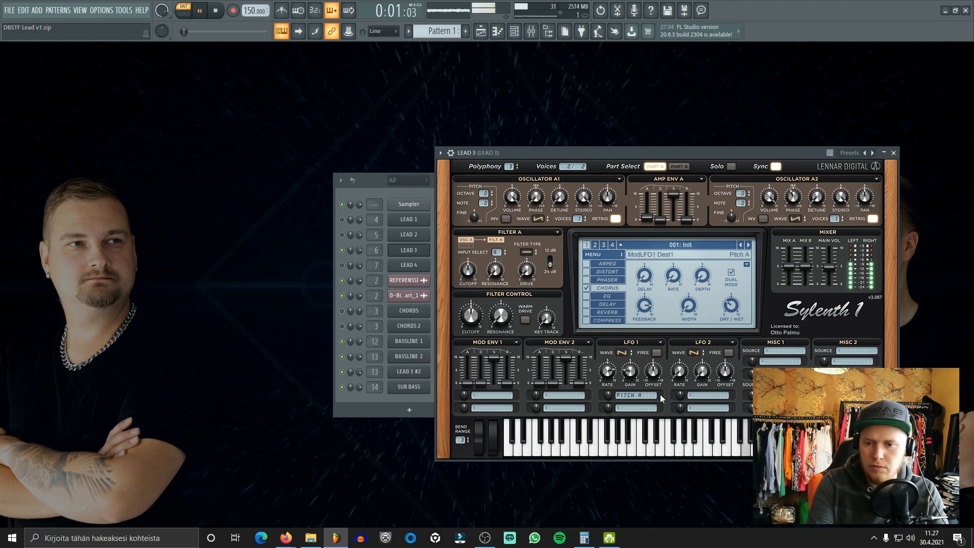
Stop playback and examine LEAD 3's Mod Env 2 destination options and LFO 1 waveform choices.
key("space")
left_click(572, 395)
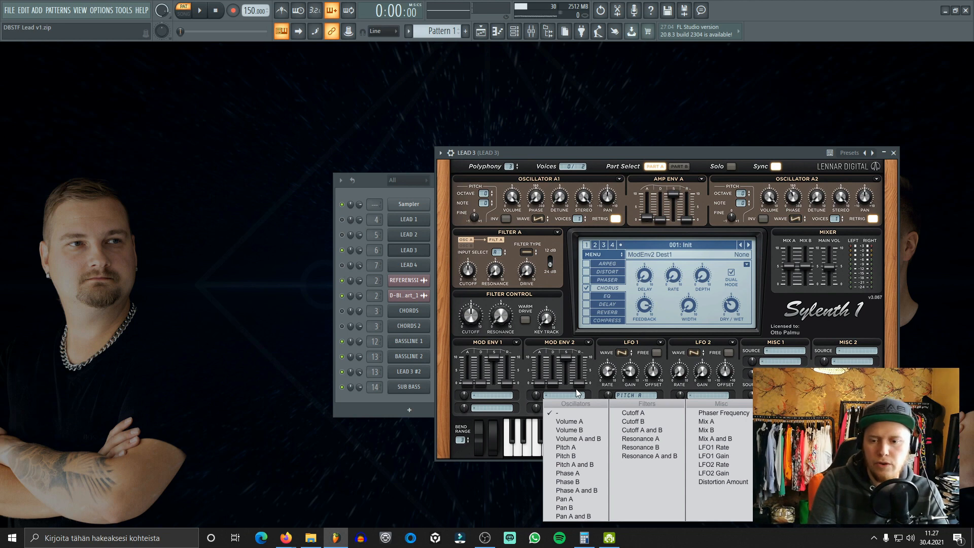
left_click(577, 388)
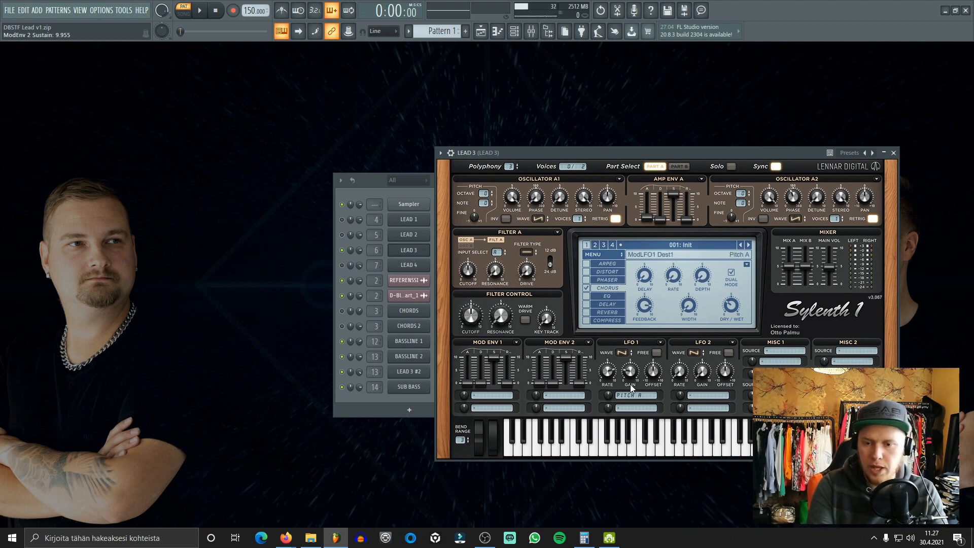
left_click(622, 353)
left_click(623, 352)
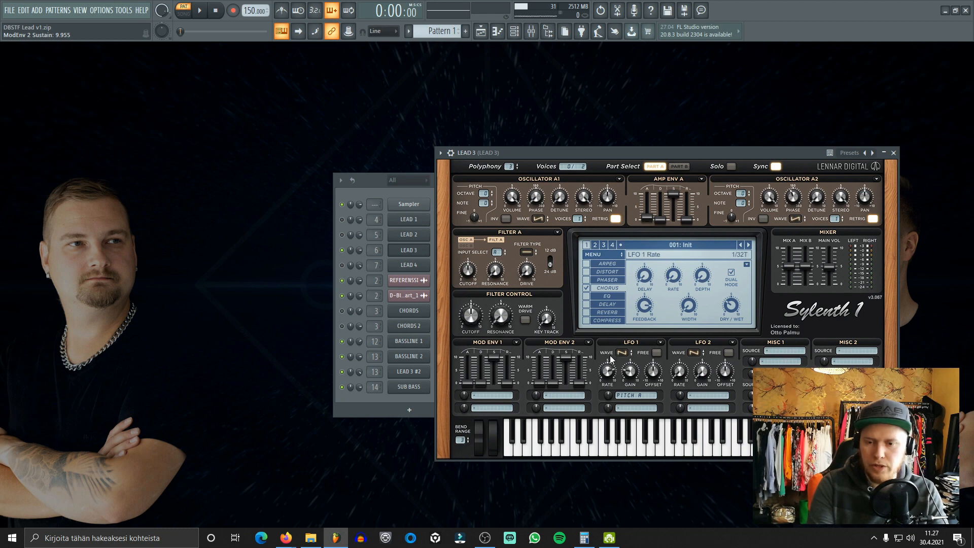
Adjust LEAD 3's LFO 1 gain and Pitch A amount to 0.267, and lower Mod Env 2's sustain to 0.
left_click_drag(605, 374, 608, 389)
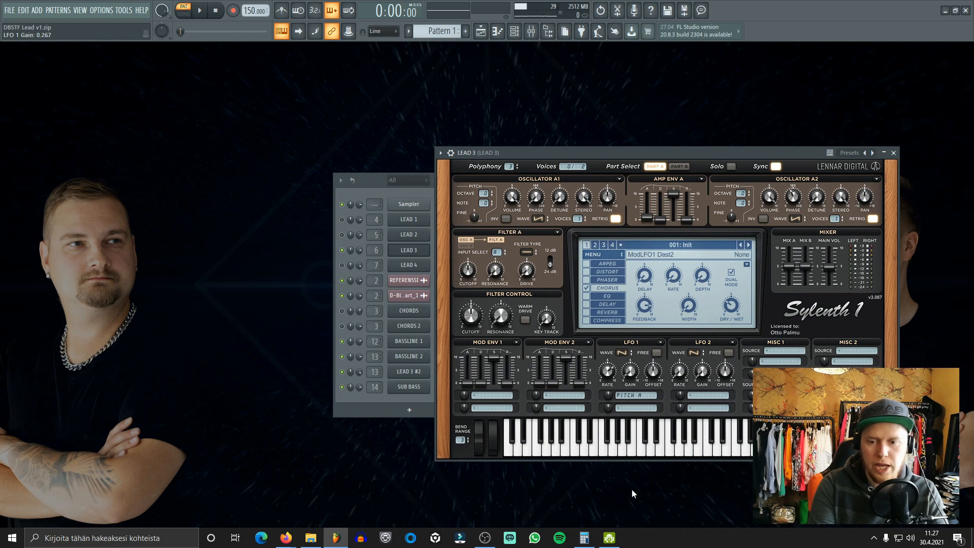
scroll(610, 394, "down", 2)
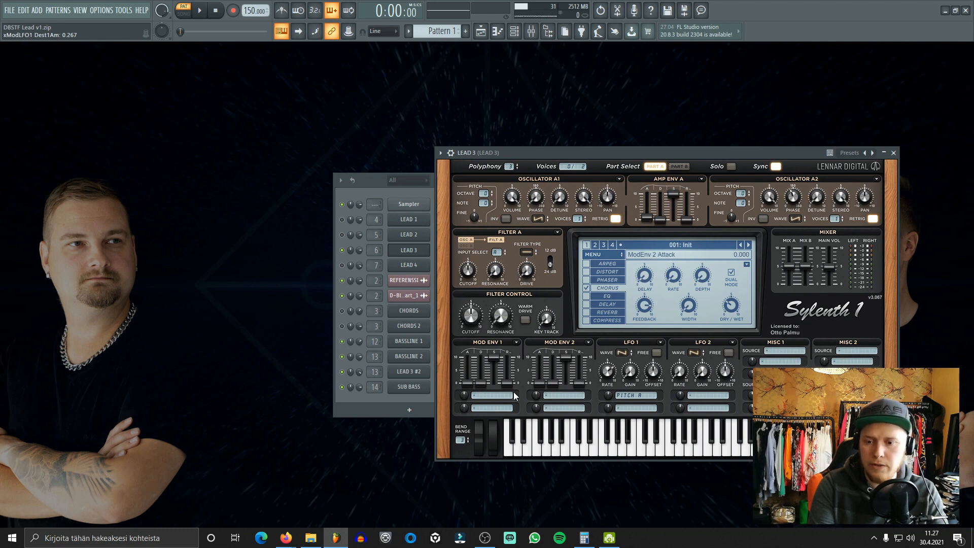
left_click_drag(568, 360, 573, 387)
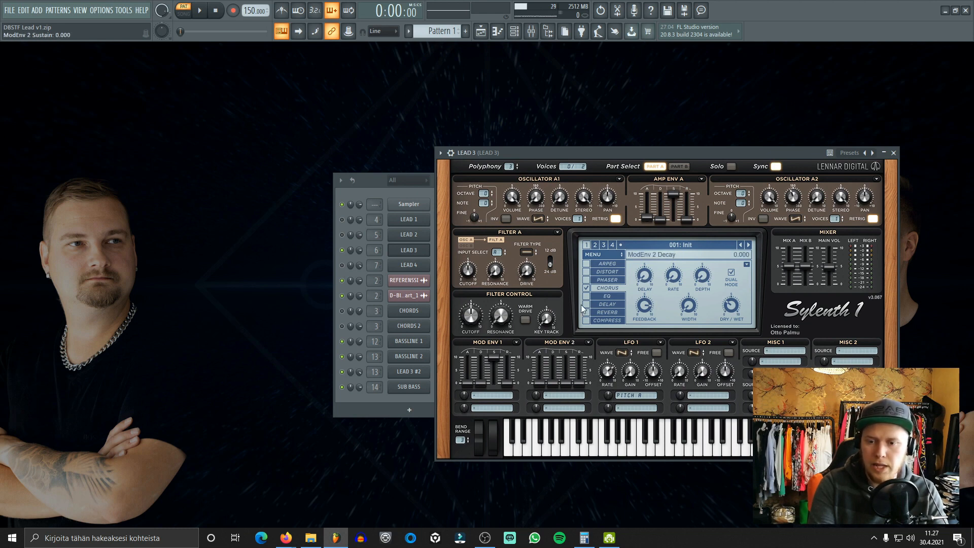
Route LEAD 3's Mod Env 2 to LFO1 Gain with an amount of 10, and set LFO 1's Pitch A amount to 0.333.
left_click(558, 396)
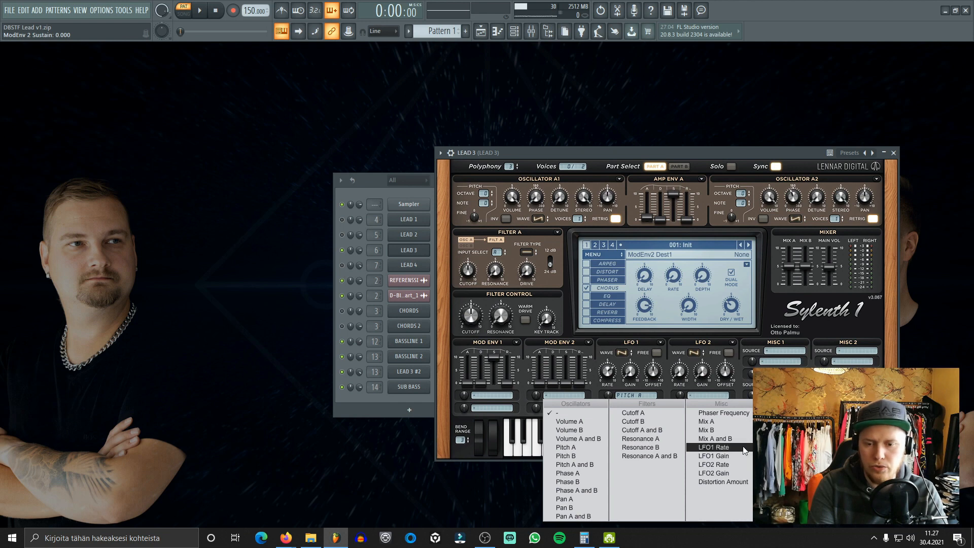
left_click(736, 456)
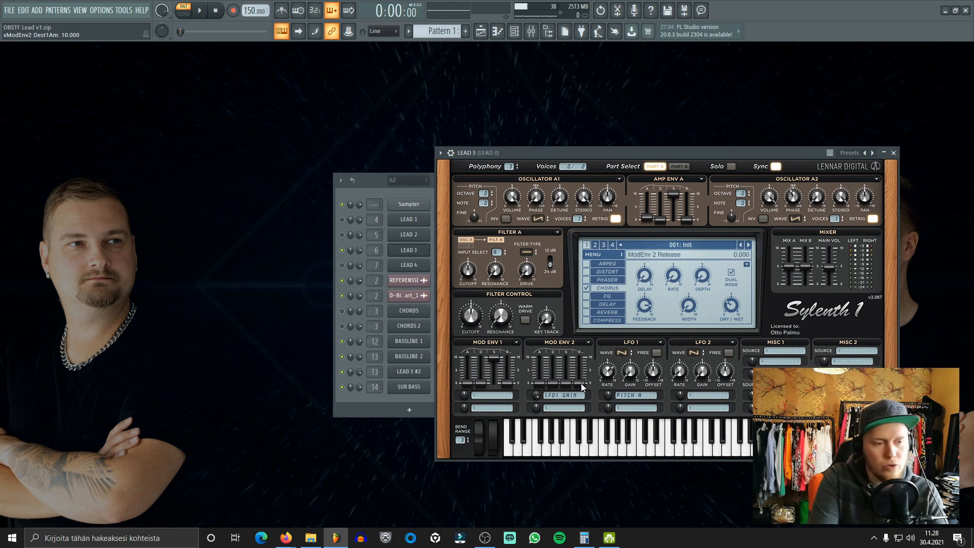
left_click_drag(536, 396, 542, 438)
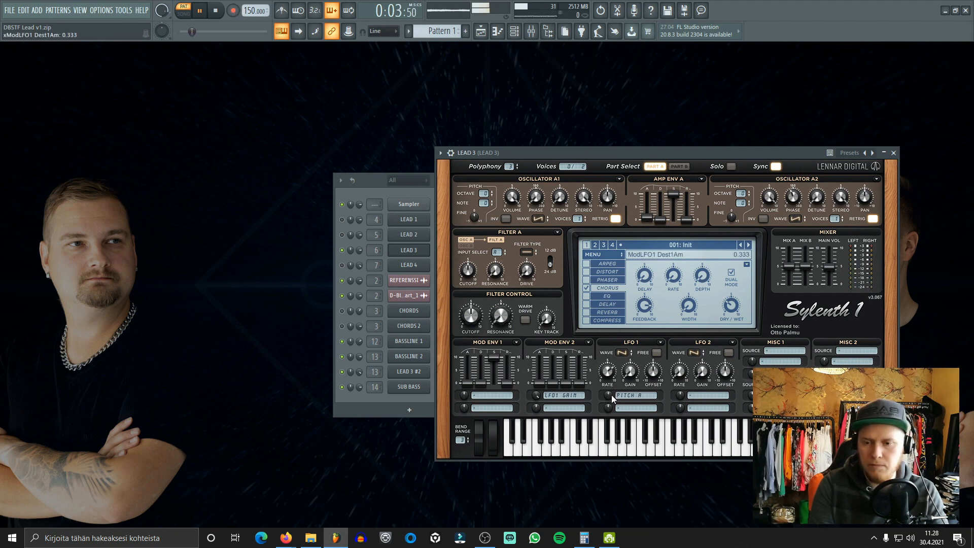
Raise Mod Env 2's attack to 5.773 and set its LFO1 Gain amount to 7.267 while listening to the pattern.
left_click_drag(545, 372, 557, 332)
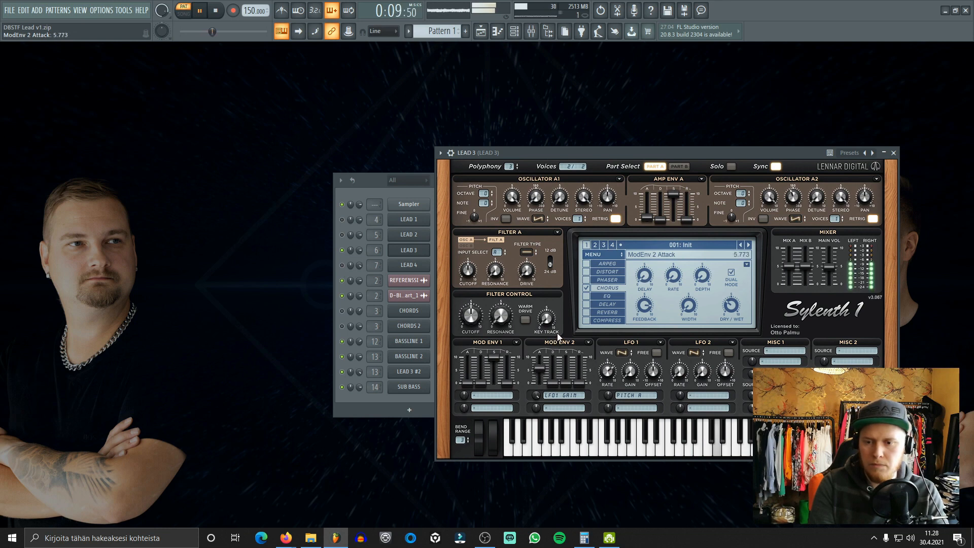
left_click_drag(544, 371, 537, 399)
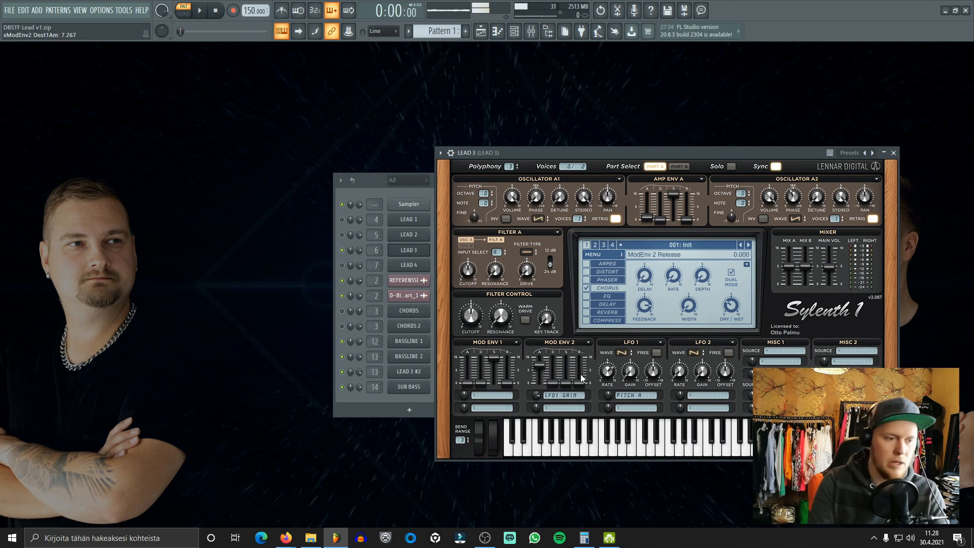
key("space")
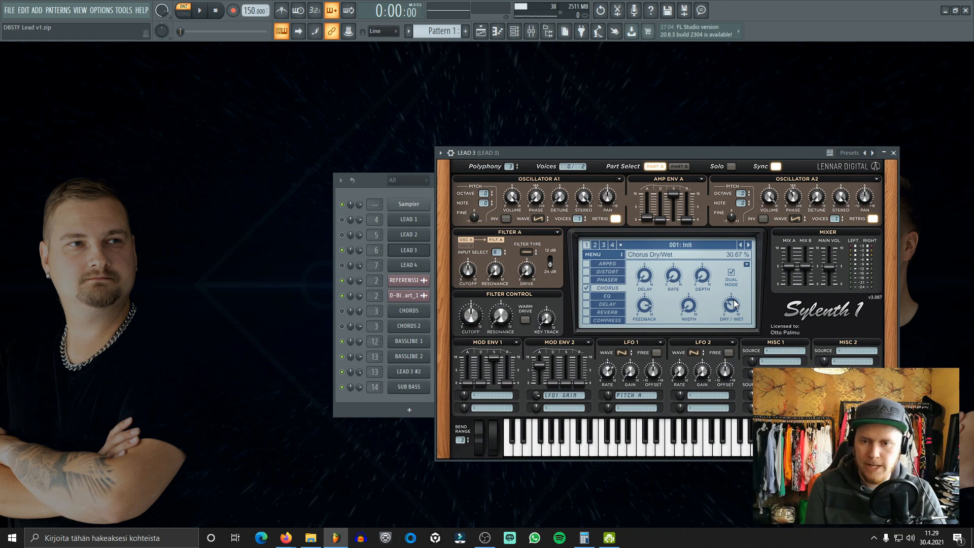
Close LEAD 3's Sylenth1 window, open LEAD 4's instrument and play the pattern to hear that layer.
mouse_move(643, 314)
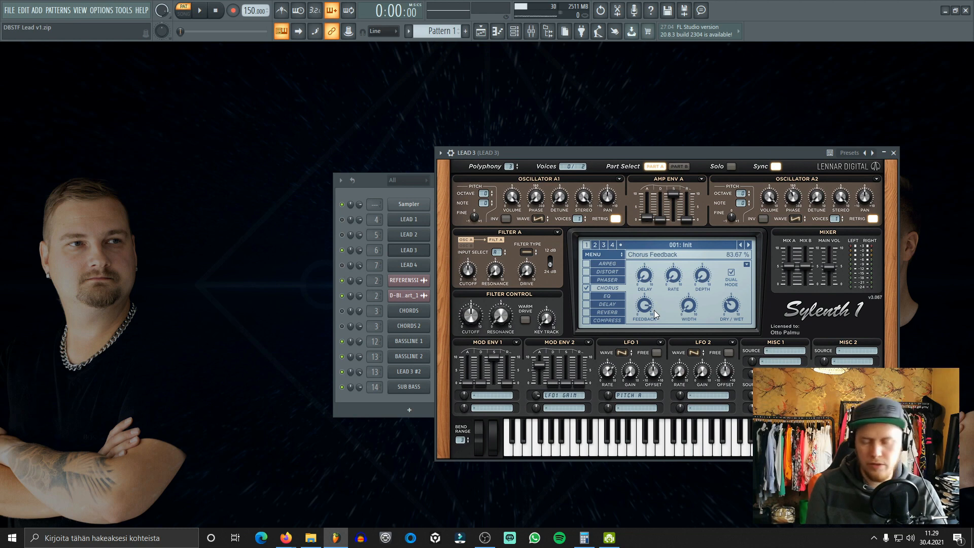
left_click(893, 152)
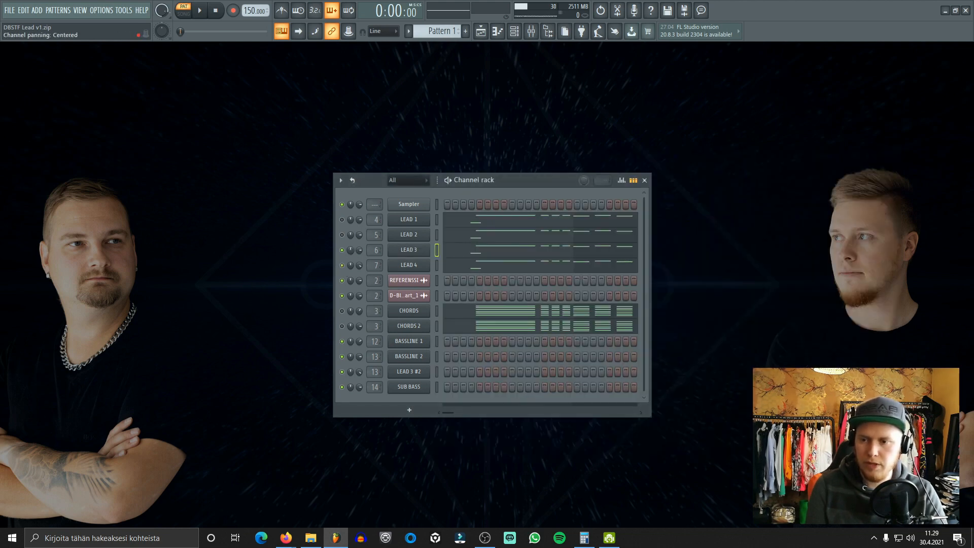
left_click(409, 264)
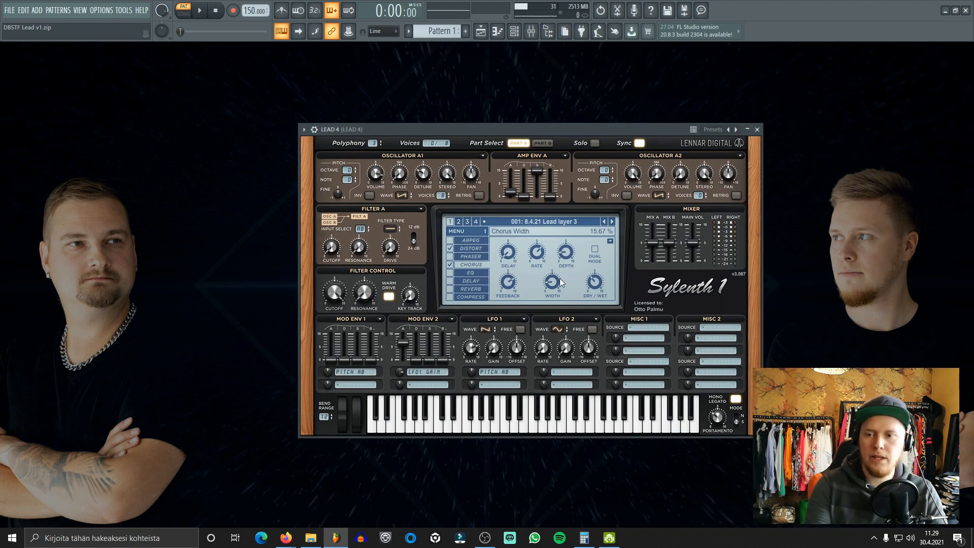
key("space")
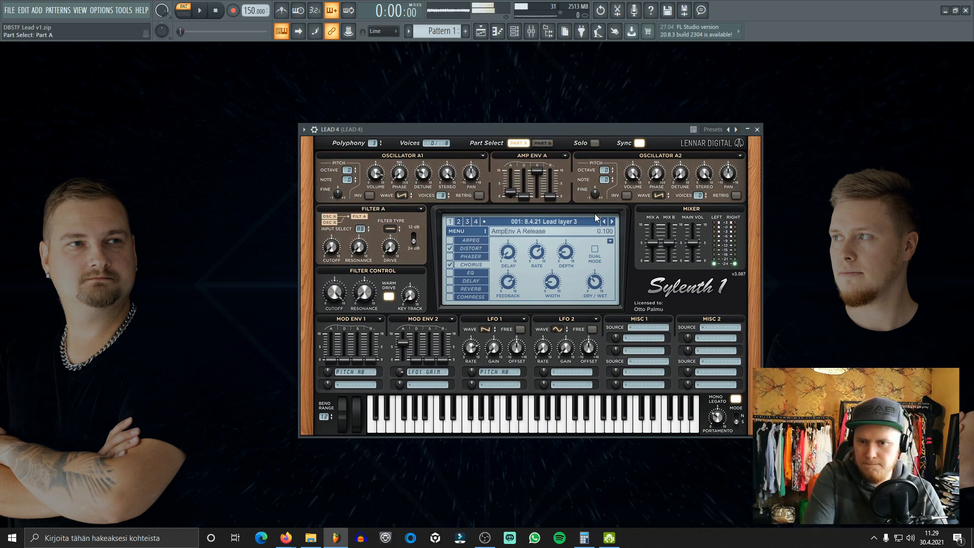
key("space")
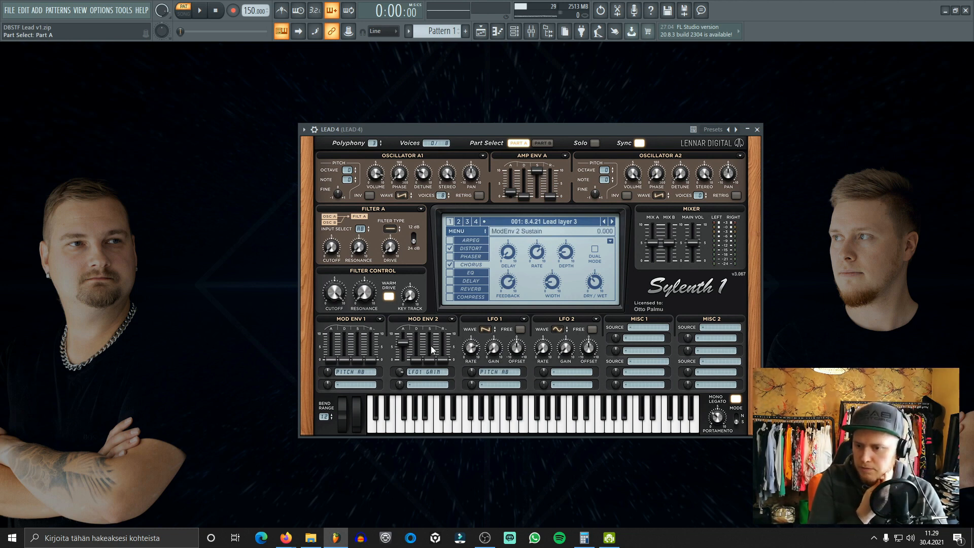
Clear the Pitch A and B destination of LEAD 4's Mod Env 1, and examine its Distort and Chorus settings.
left_click(351, 372)
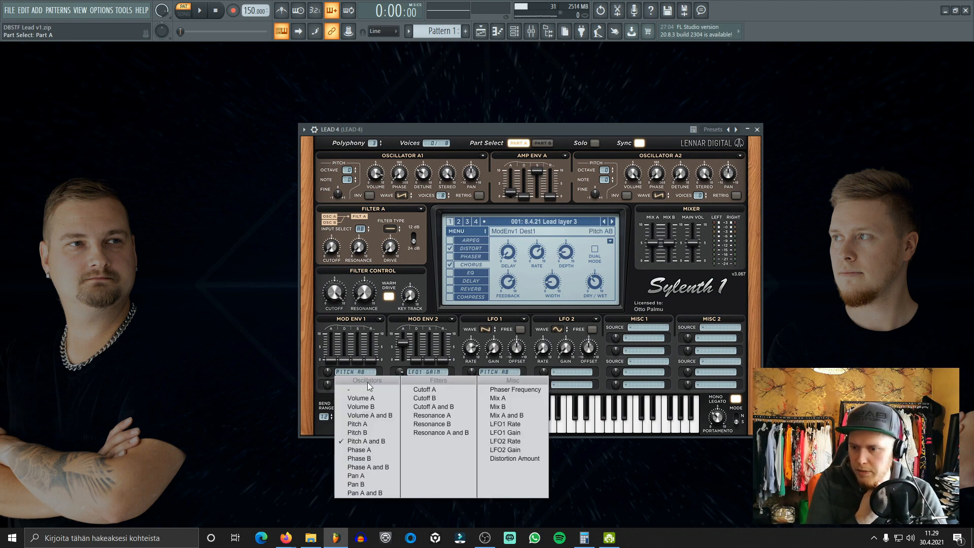
left_click(367, 387)
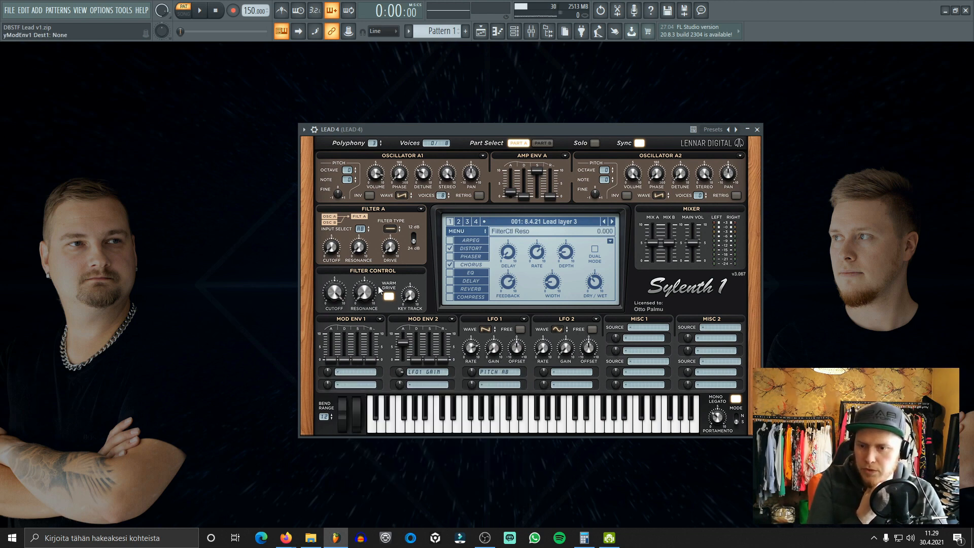
left_click(485, 248)
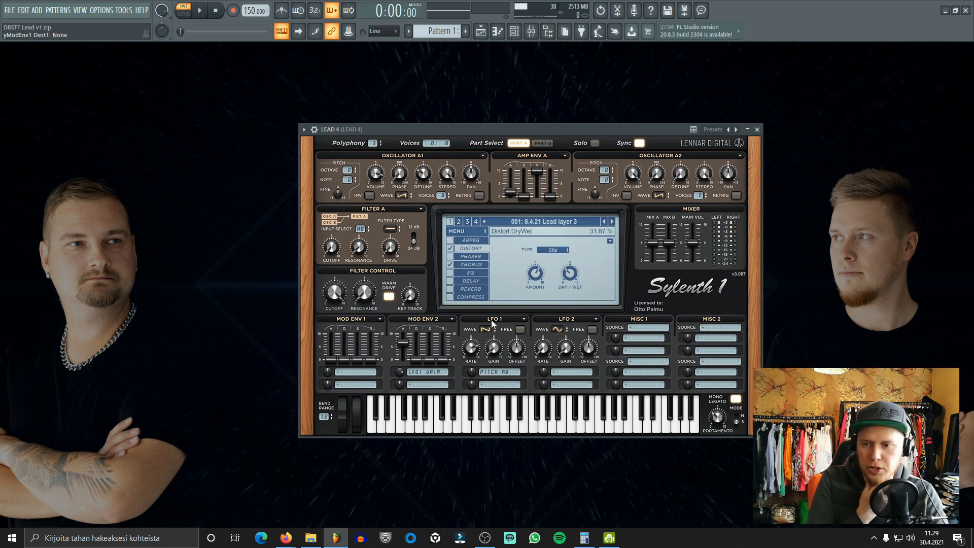
left_click(471, 264)
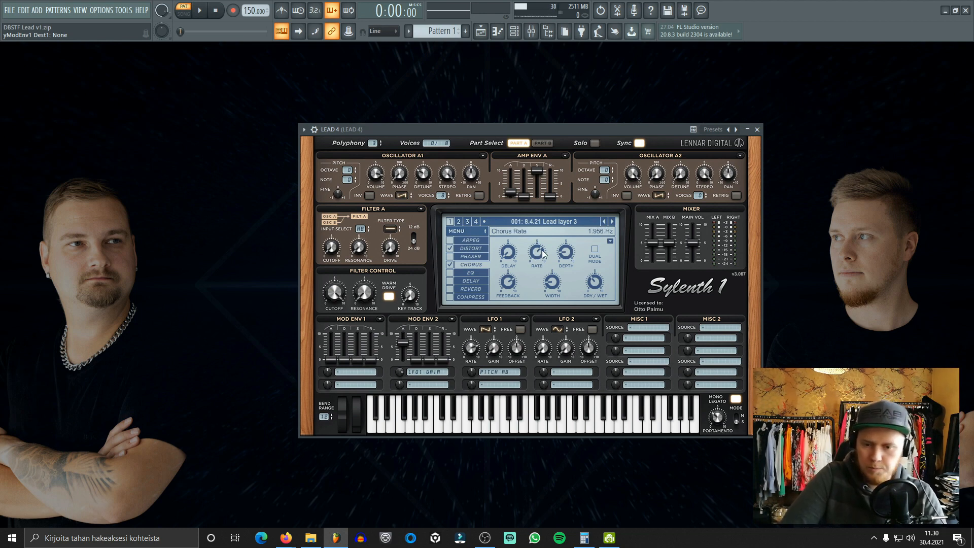
Play LEAD 4, close its Sylenth1 window, and play the lead layers together.
key("space")
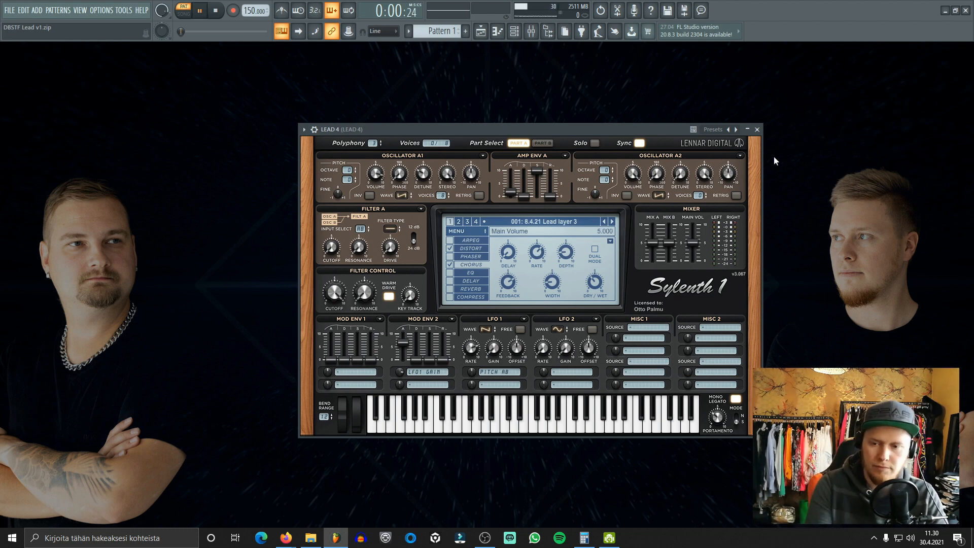
left_click(757, 129)
key("space")
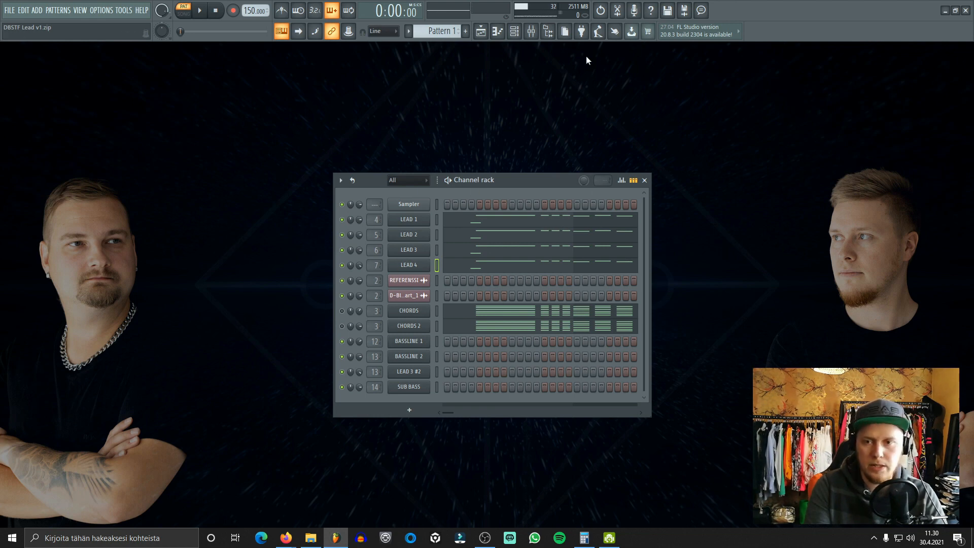
key("space")
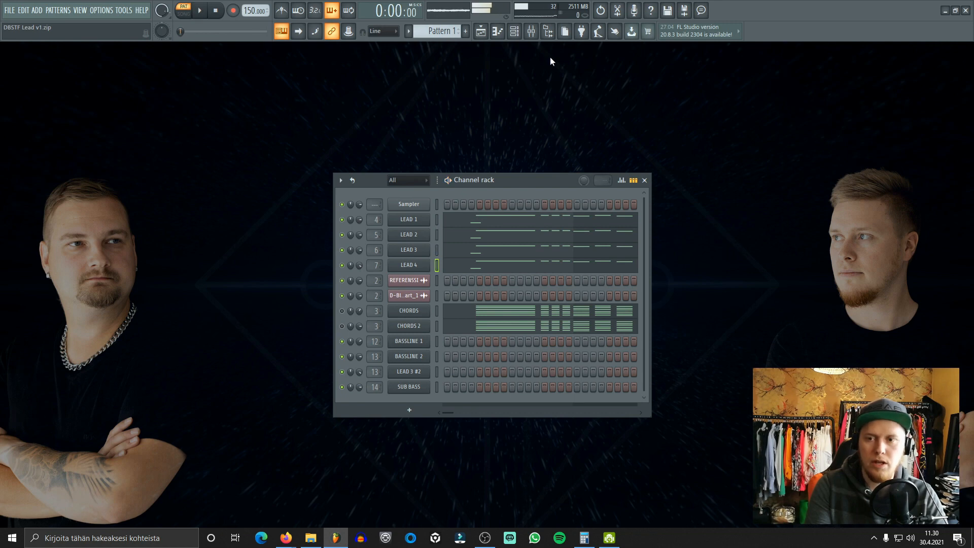
Open the mixer and play the pattern to watch the lead tracks' levels.
left_click(531, 31)
key("space")
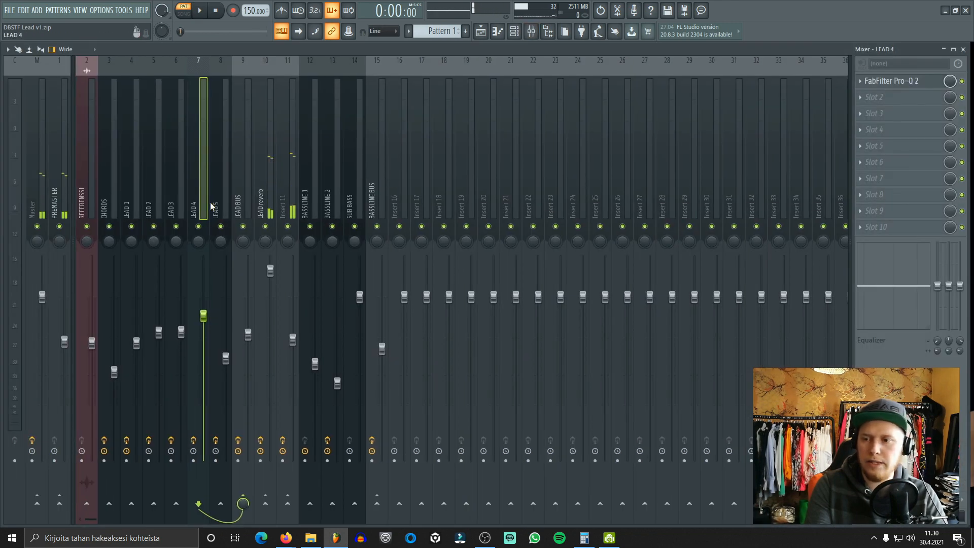
key("space")
key("space")
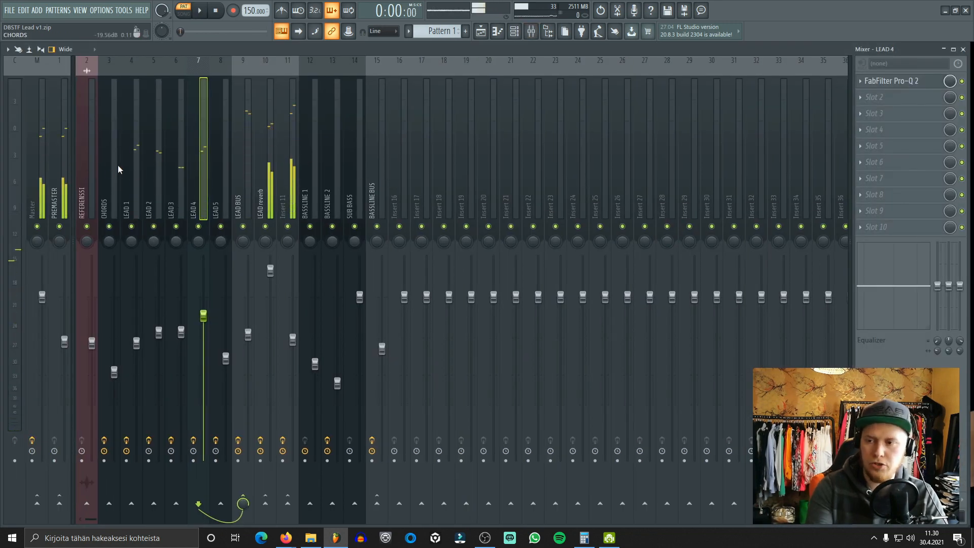
Step through the LEAD 1 to LEAD 5 mixer tracks to compare their insert effects and LEAD BUS routing.
left_click(138, 153)
scroll(138, 152, "down", 2)
scroll(138, 151, "down", 1)
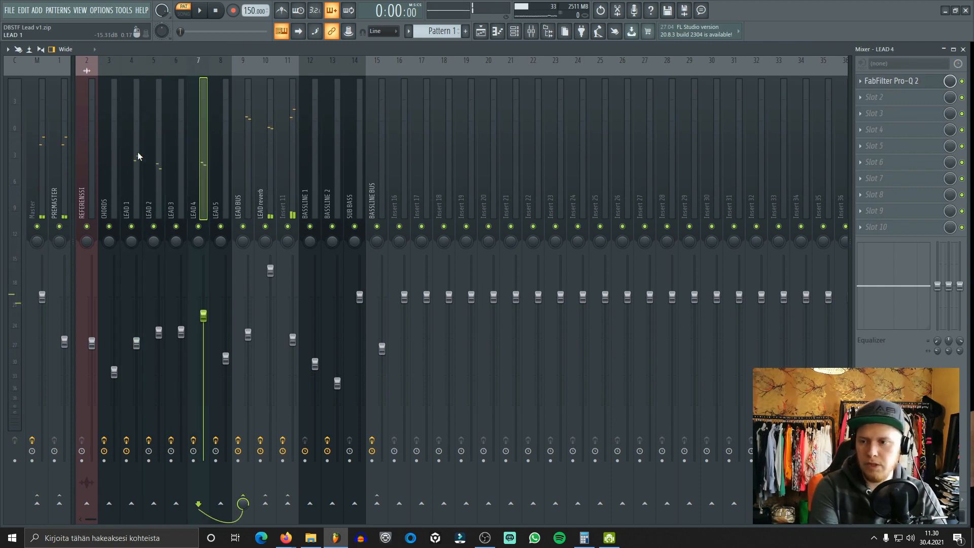
scroll(138, 152, "up", 3)
scroll(138, 151, "down", 1)
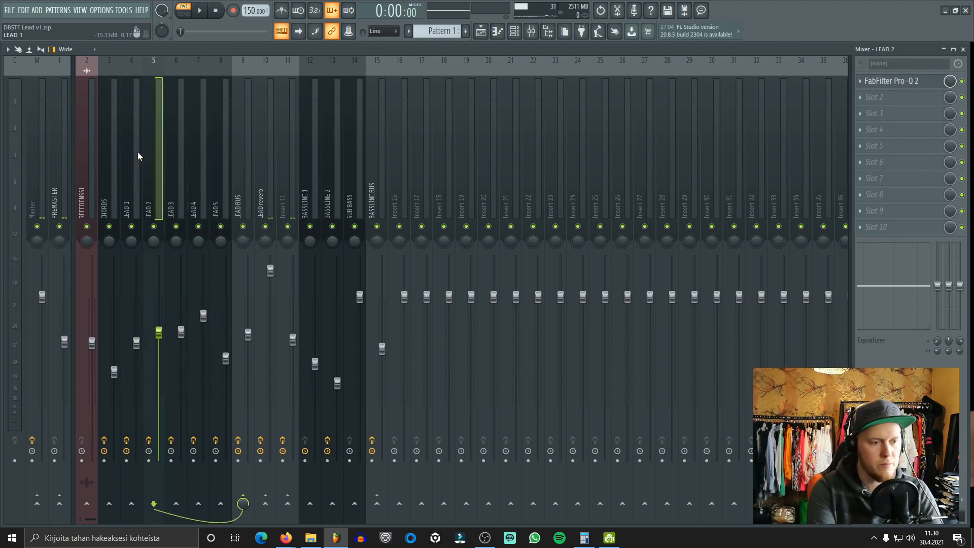
scroll(261, 251, "down", 1)
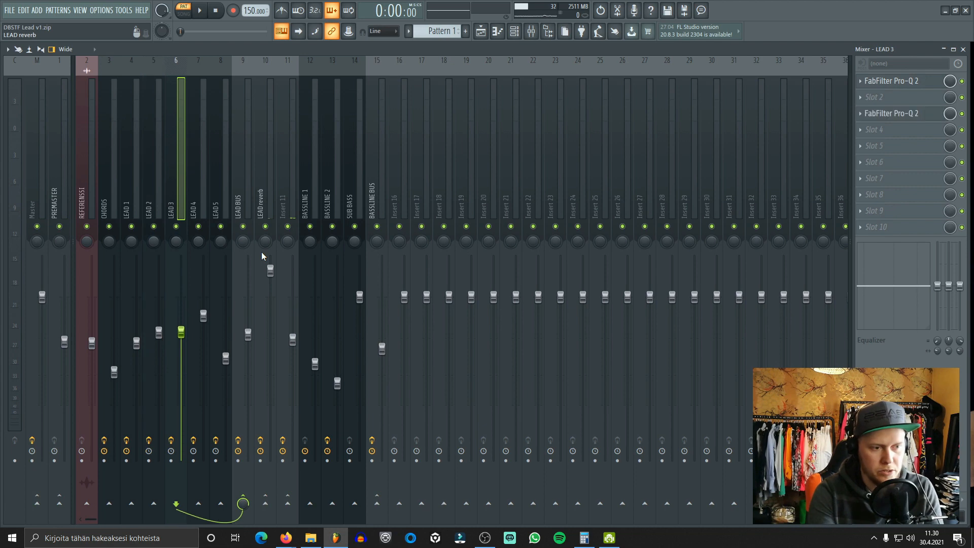
scroll(287, 234, "up", 2)
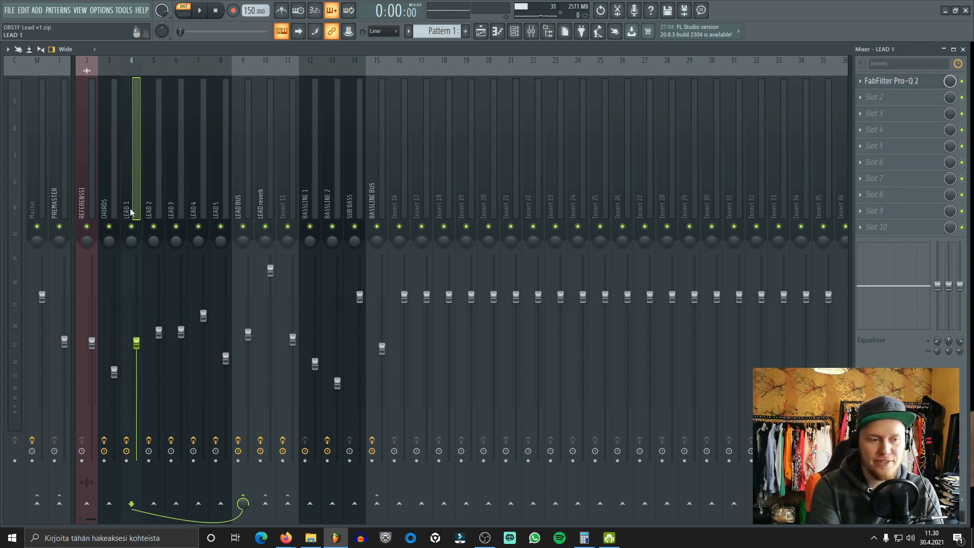
scroll(127, 195, "down", 4)
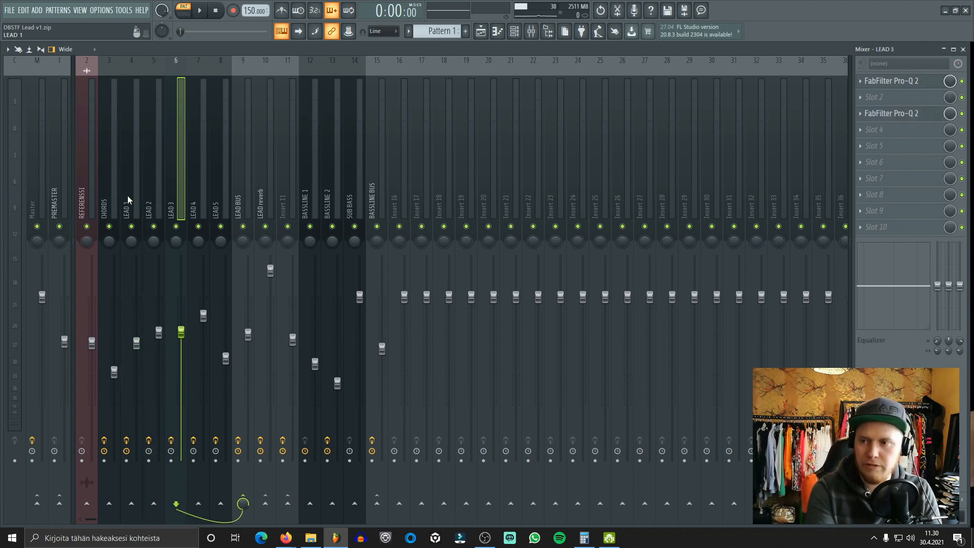
scroll(153, 209, "up", 1)
scroll(238, 208, "down", 1)
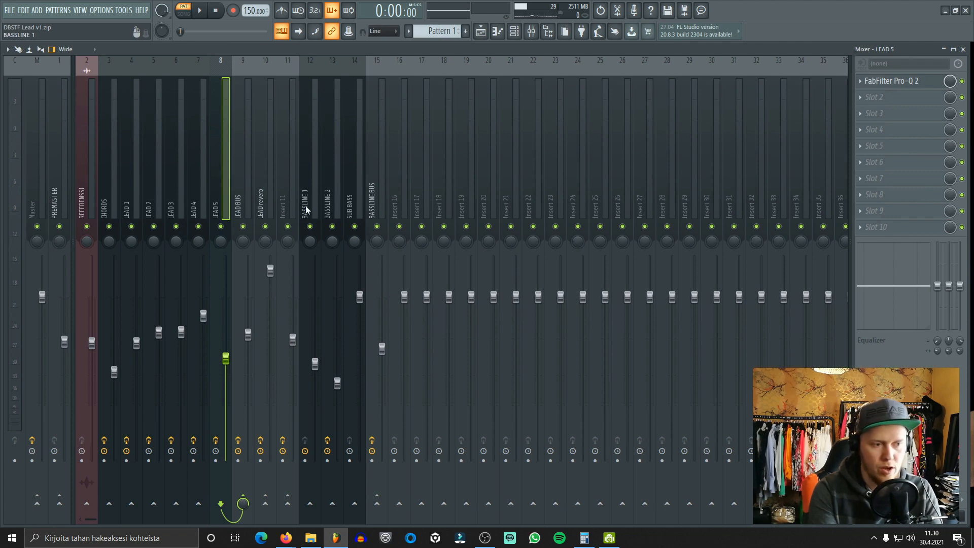
scroll(307, 208, "up", 4)
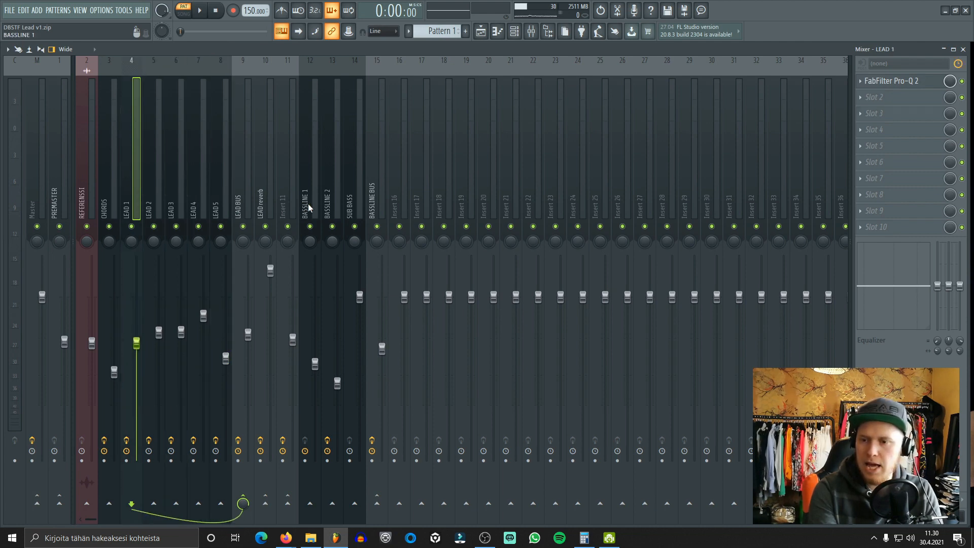
Examine the FabFilter Pro-Q 2 equalizer curve on LEAD 1, close it and select the LEAD 2 mixer track.
left_click(895, 81)
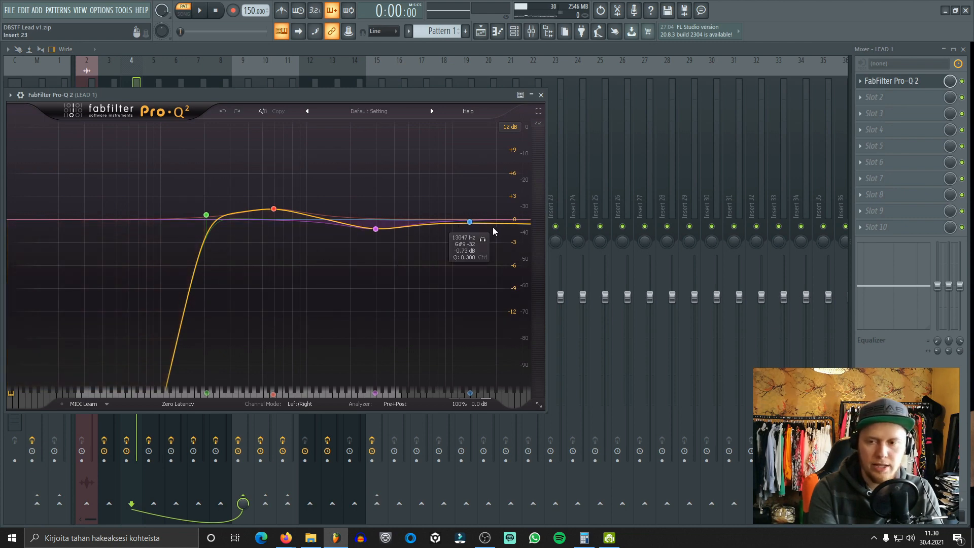
left_click(541, 95)
scroll(550, 103, "down", 1)
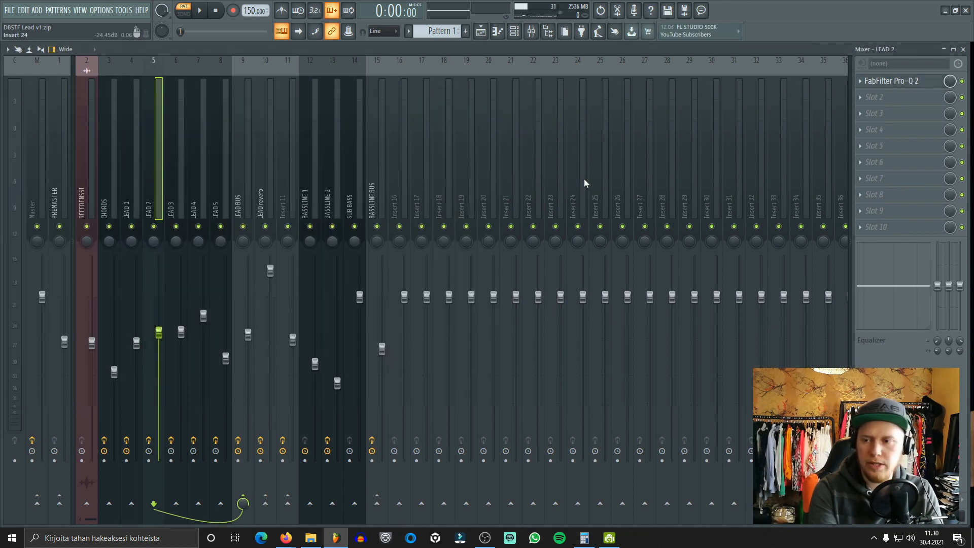
Examine the FabFilter Pro-Q 2 curve on LEAD 2, close it and check the LEAD 3 track's effect slots.
left_click(879, 86)
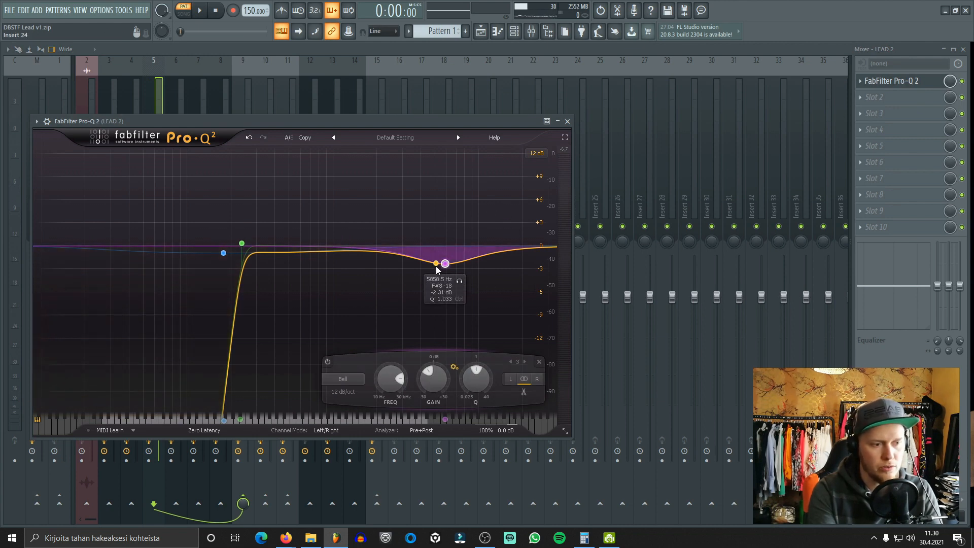
left_click(568, 121)
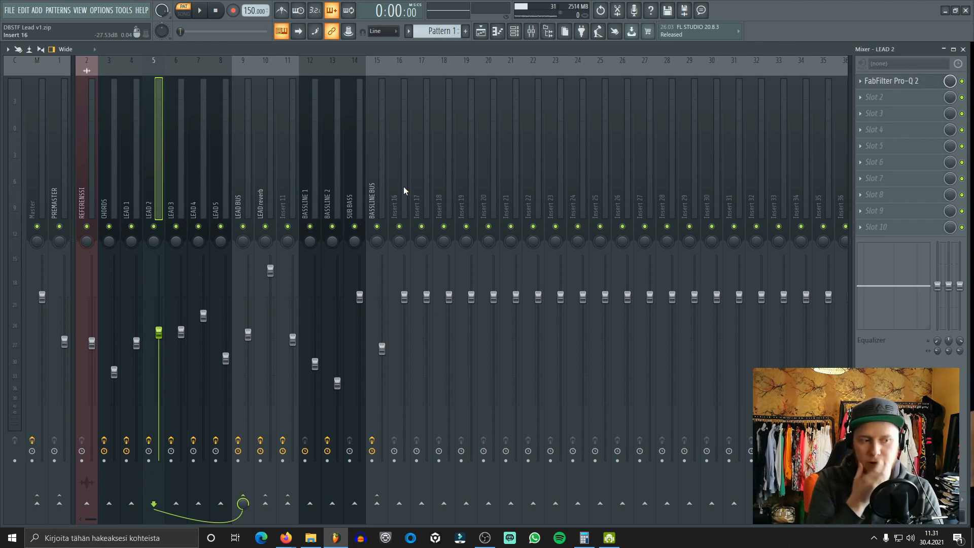
left_click(180, 167)
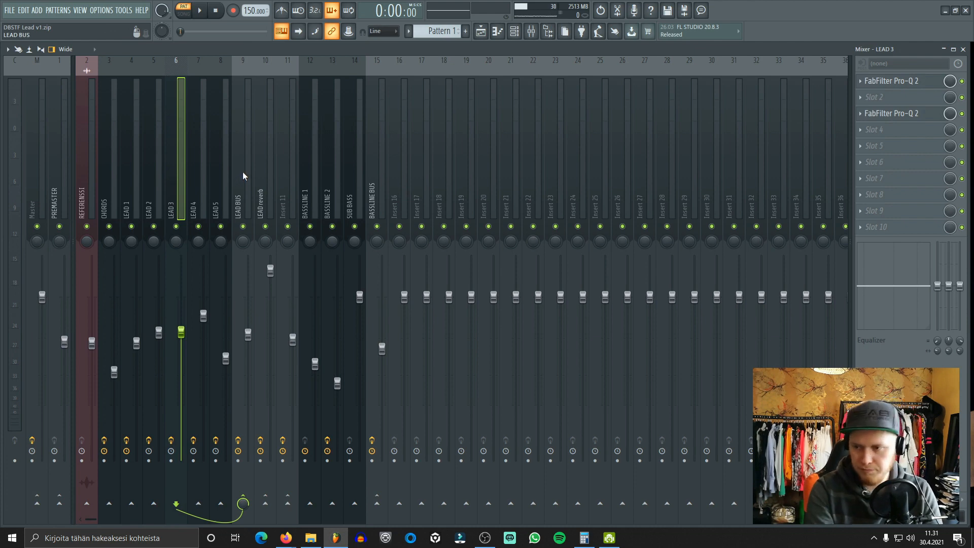
key("Right")
Select the LEAD BUS track and look through its Ozone 9 Exciter, CLA-3A Stereo and OTT effects.
left_click(248, 193)
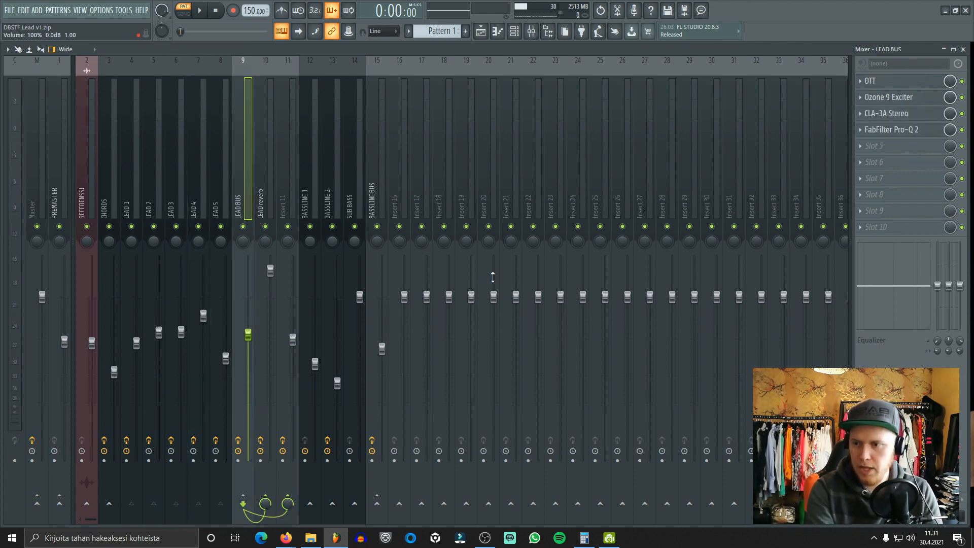
left_click(927, 102)
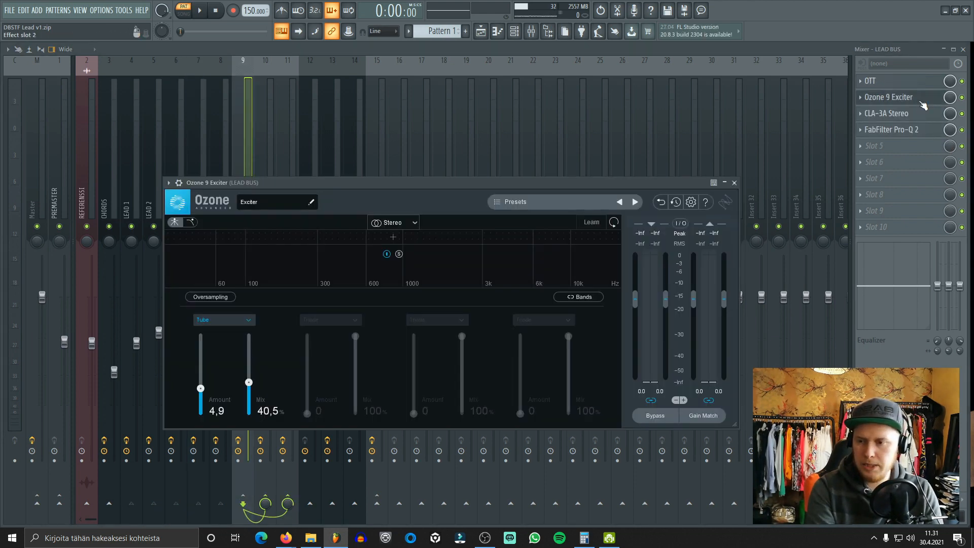
left_click(927, 102)
left_click(918, 112)
left_click(915, 113)
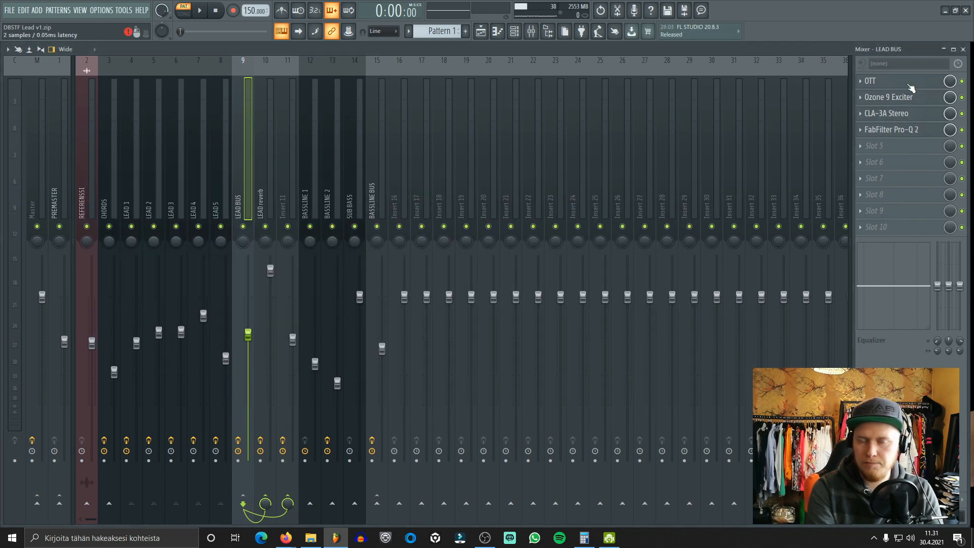
left_click(911, 82)
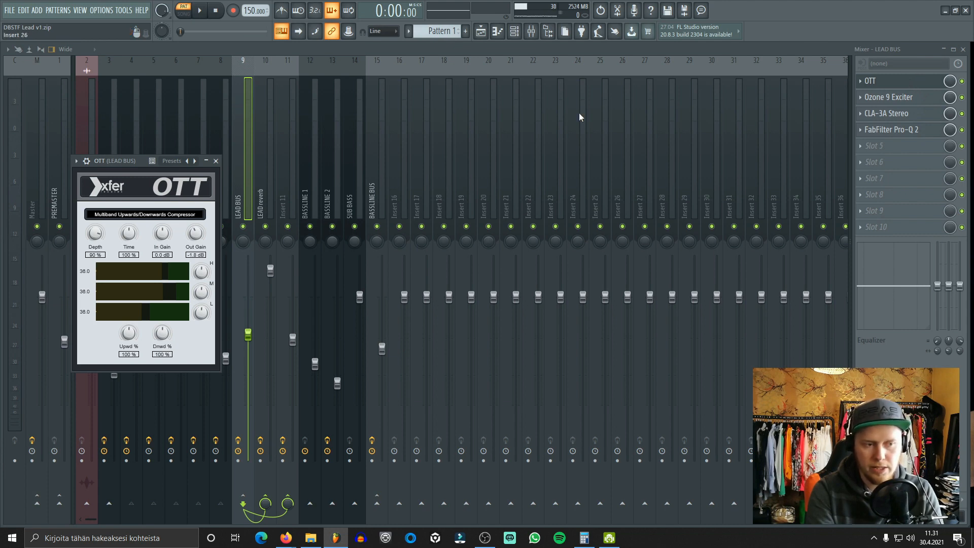
left_click(216, 161)
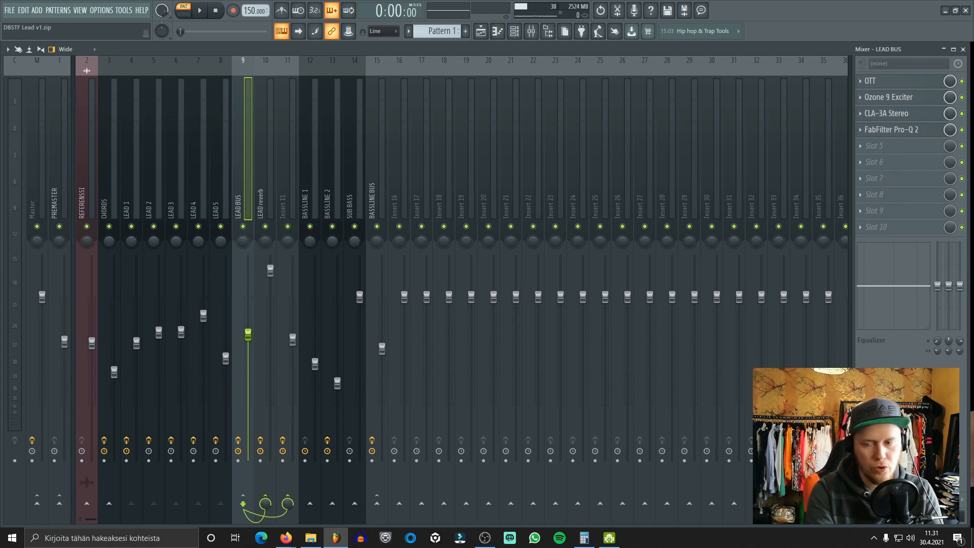
Check the LEAD reverb track's effect chain, return to LEAD BUS and review its OTT compressor.
left_click(275, 185)
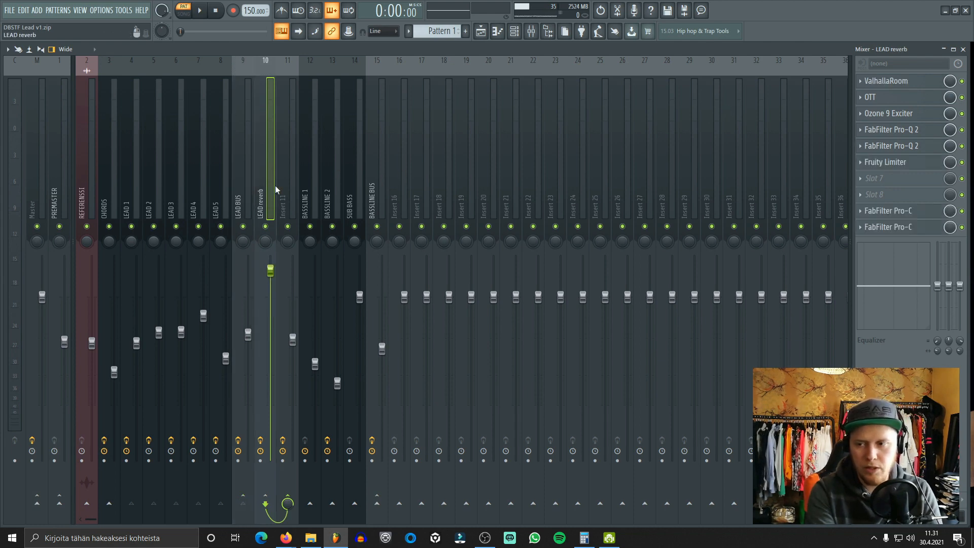
key("Left")
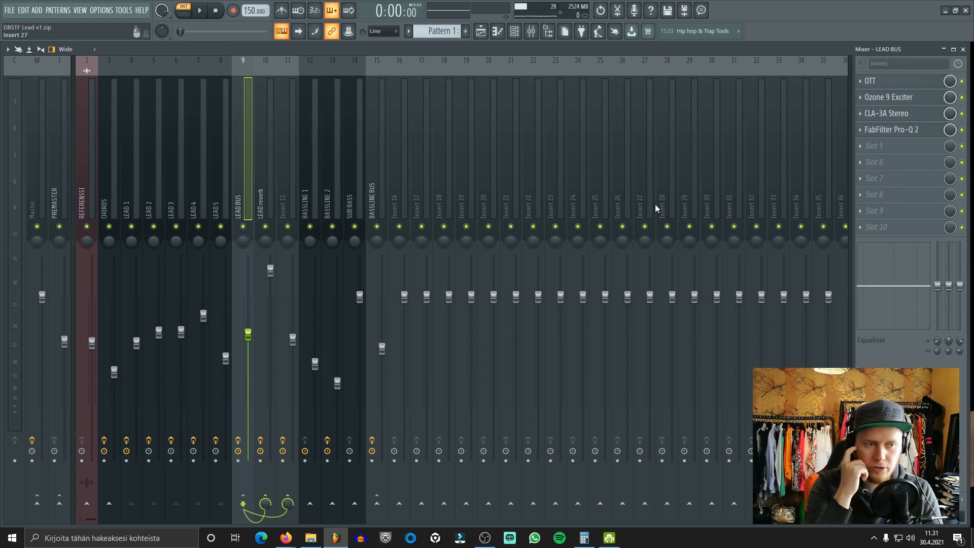
left_click(902, 84)
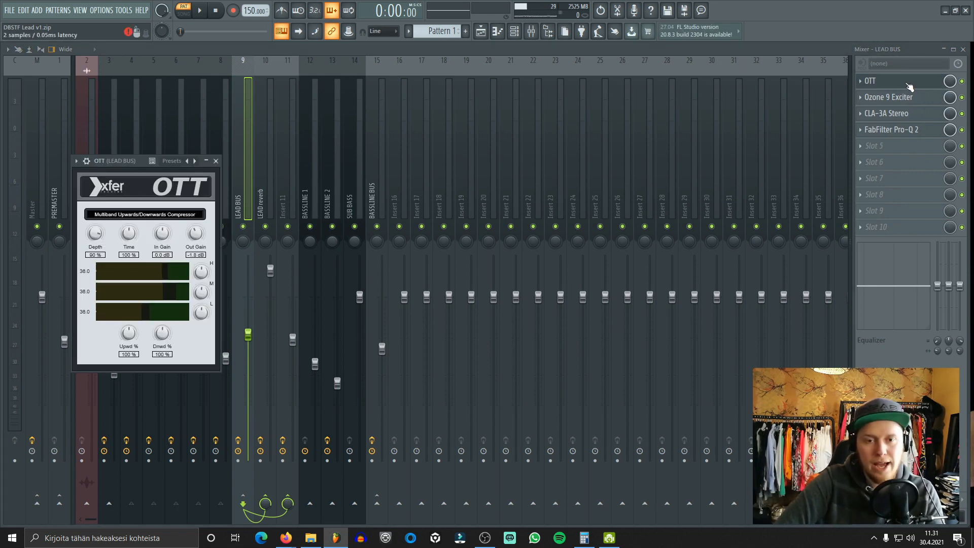
left_click(909, 85)
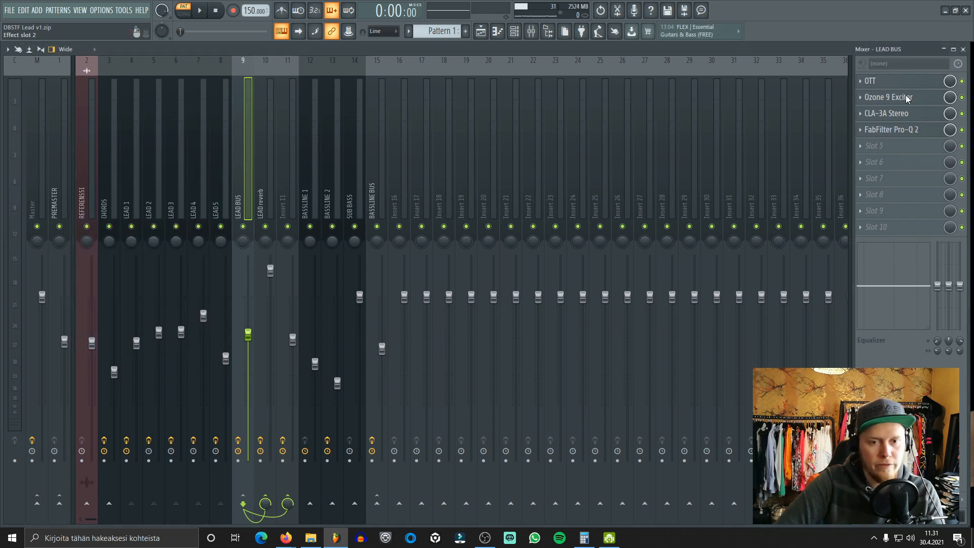
Inspect the LEAD BUS track's Ozone 9 Exciter, CLA-3A Stereo and FabFilter Pro-Q 2 settings in slot order.
left_click(908, 97)
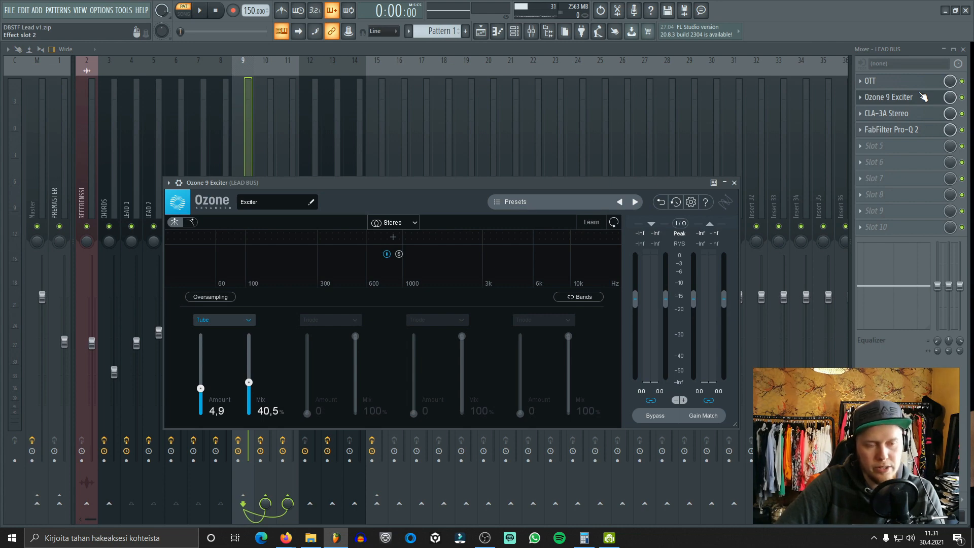
left_click(923, 97)
left_click(910, 120)
left_click(910, 121)
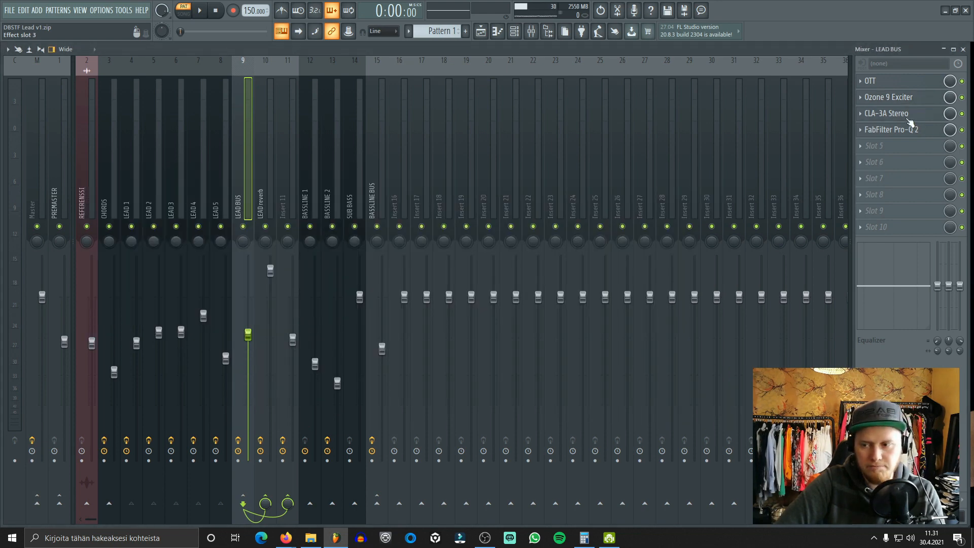
left_click(905, 133)
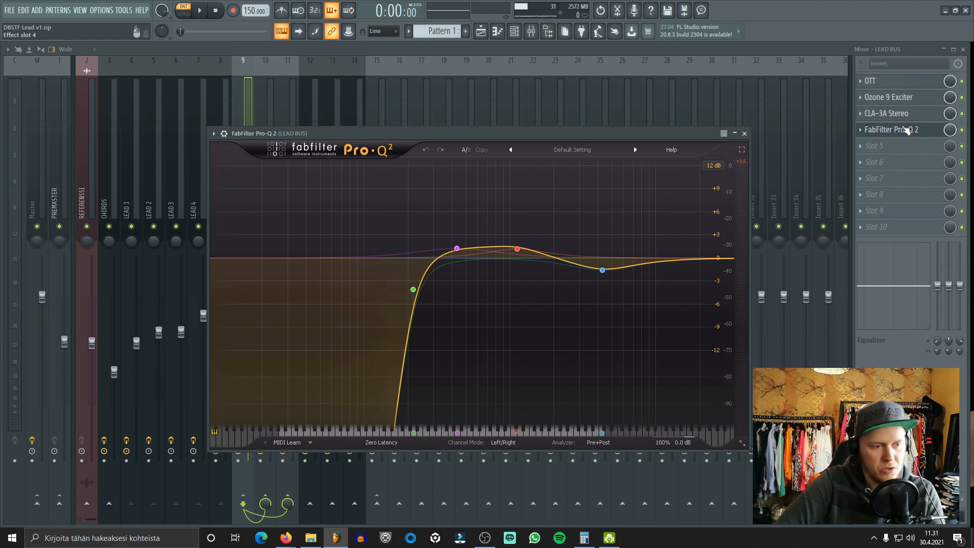
left_click(908, 129)
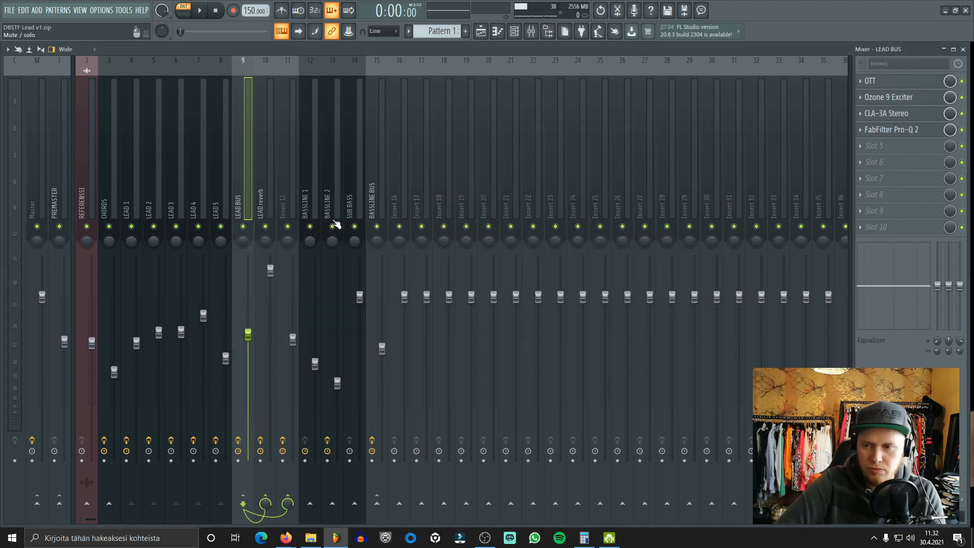
Compare Insert 11's effect chain with LEAD BUS and inspect the Insert 11 Ozone 9 Exciter bands.
left_click(285, 197)
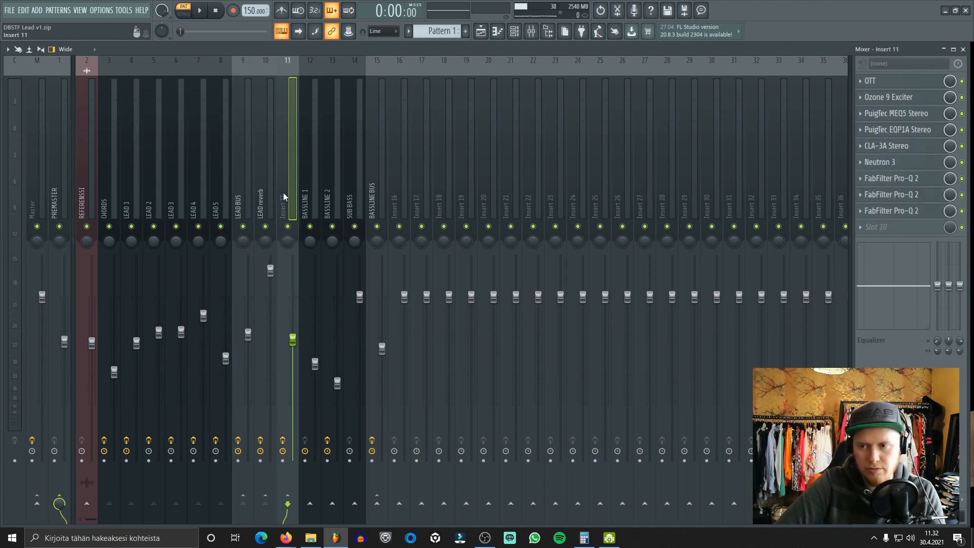
left_click(250, 197)
left_click(287, 200)
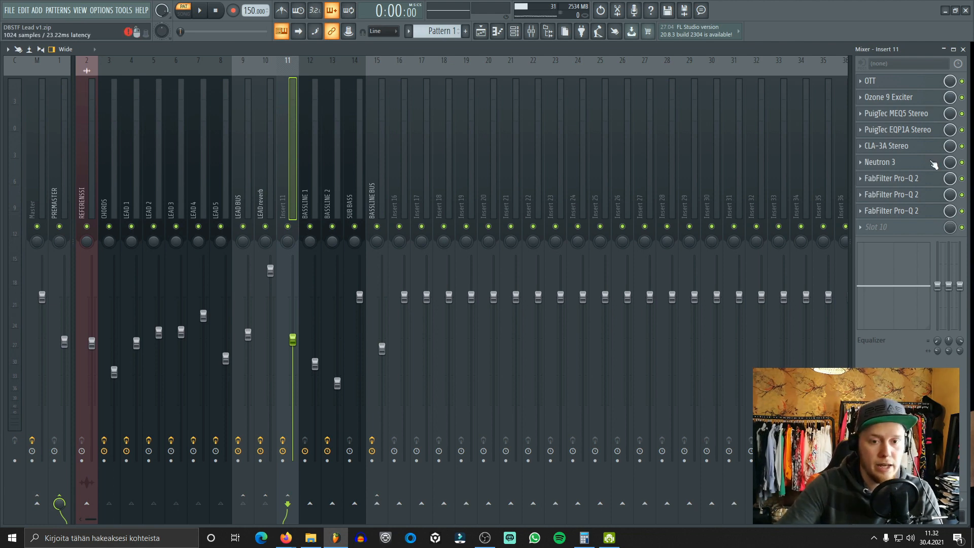
left_click(913, 101)
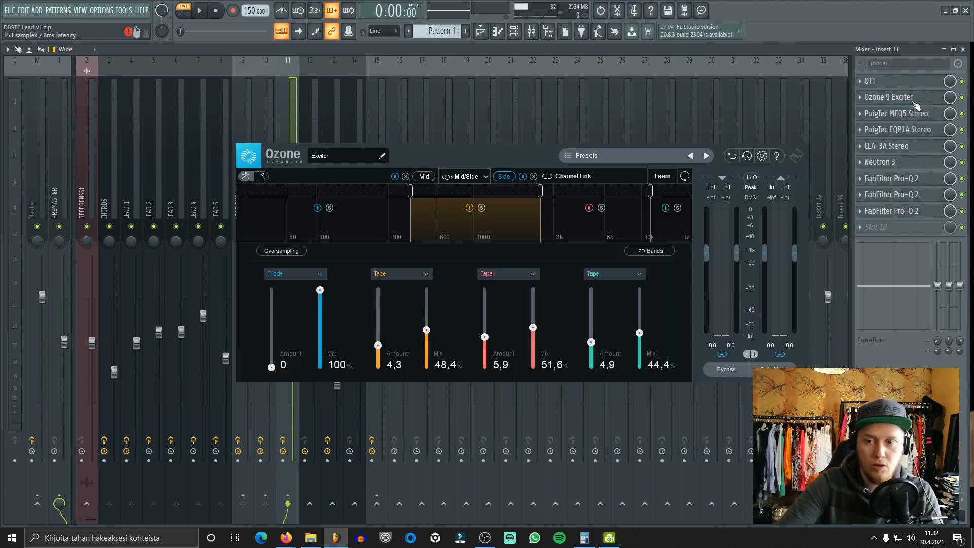
left_click(913, 102)
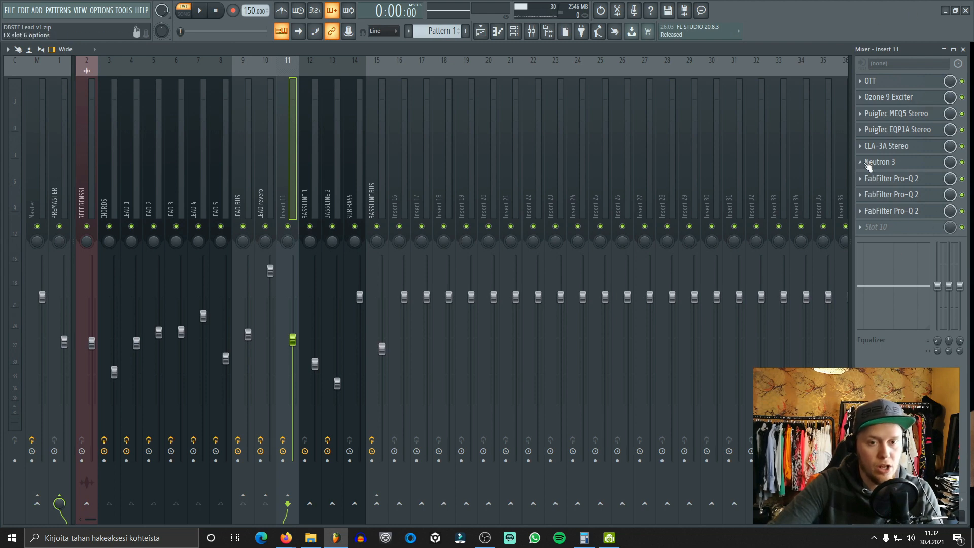
Examine the FabFilter Pro-Q 2 curves in slots 9 and 7 of Insert 11, closing each one.
left_click(895, 213)
left_click(894, 214)
left_click(910, 211)
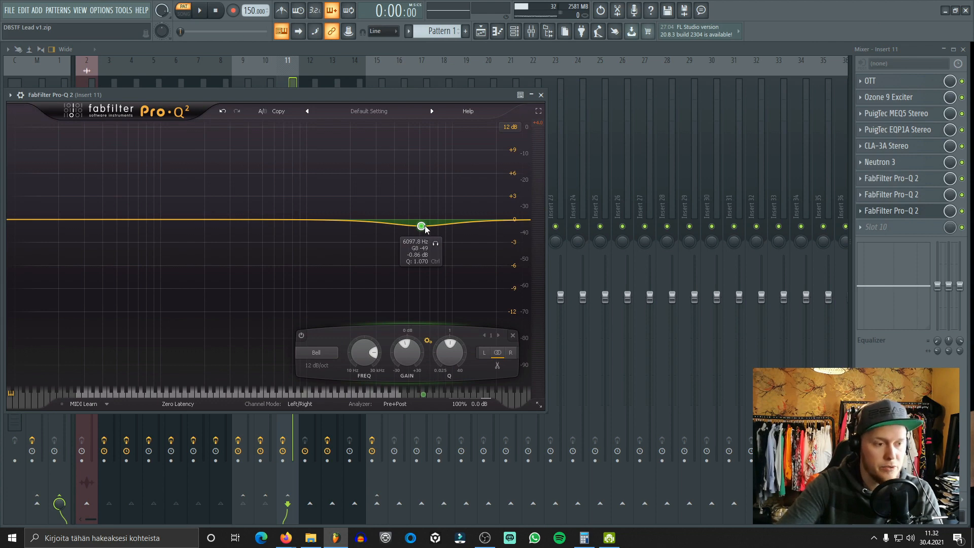
left_click(541, 95)
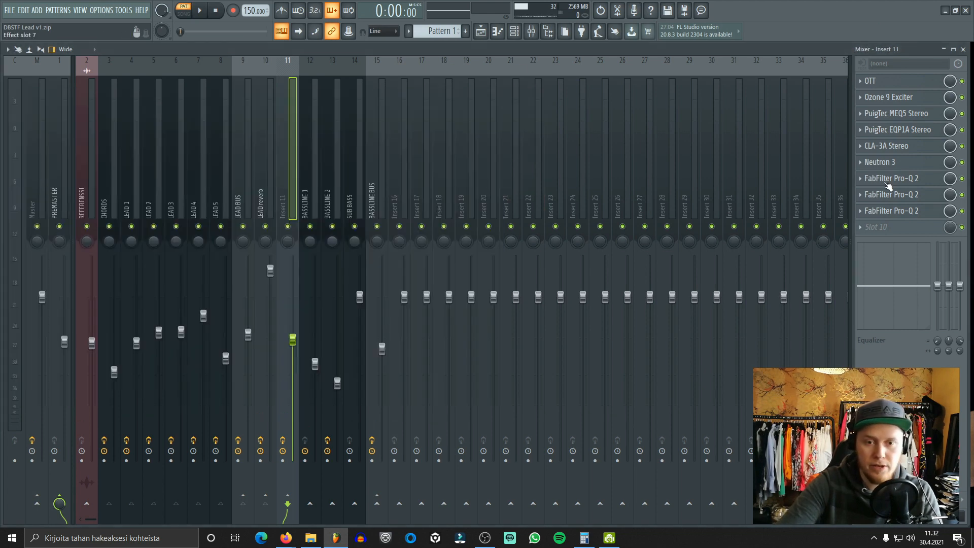
left_click(894, 178)
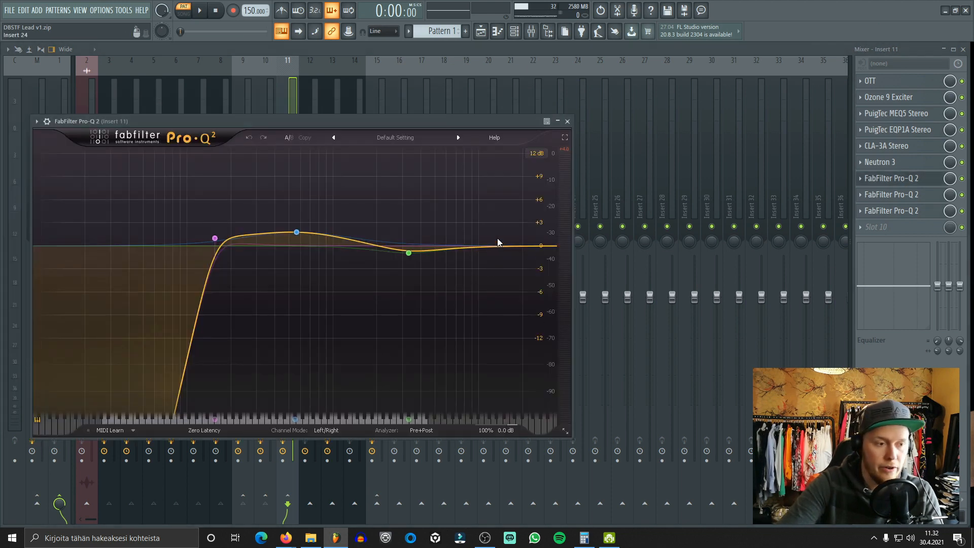
left_click(567, 121)
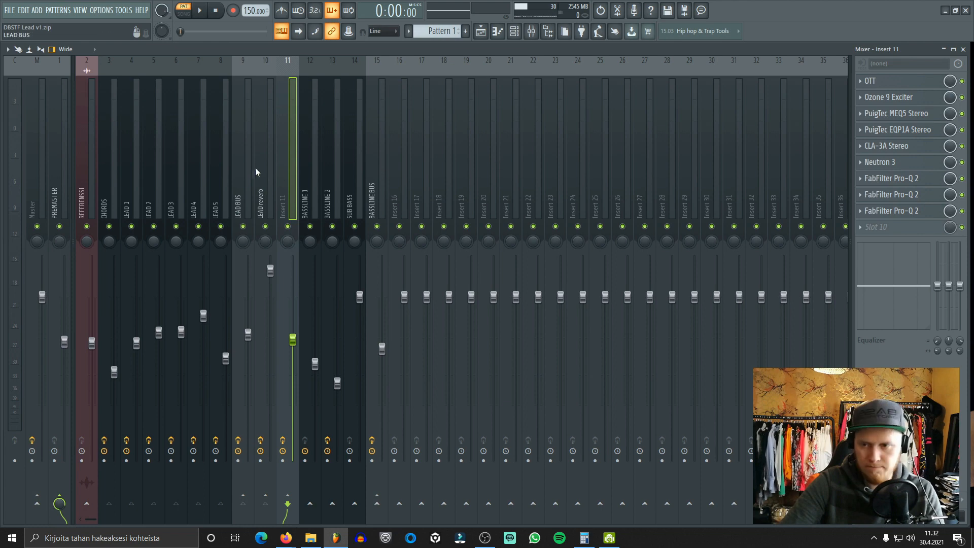
Show the channel rack over the mixer and review the LEAD 1 Serum patch, closing its window again.
left_click(309, 177)
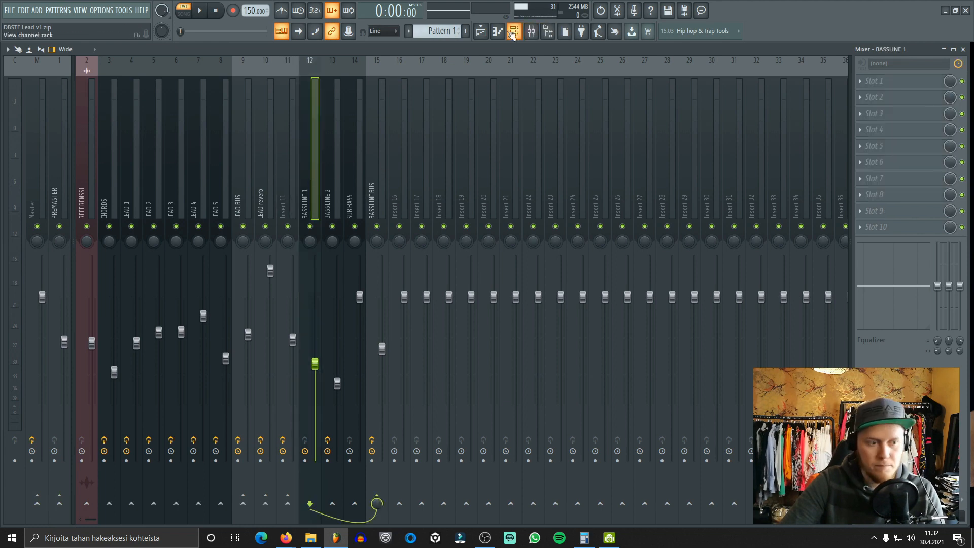
left_click(292, 166)
left_click(528, 34)
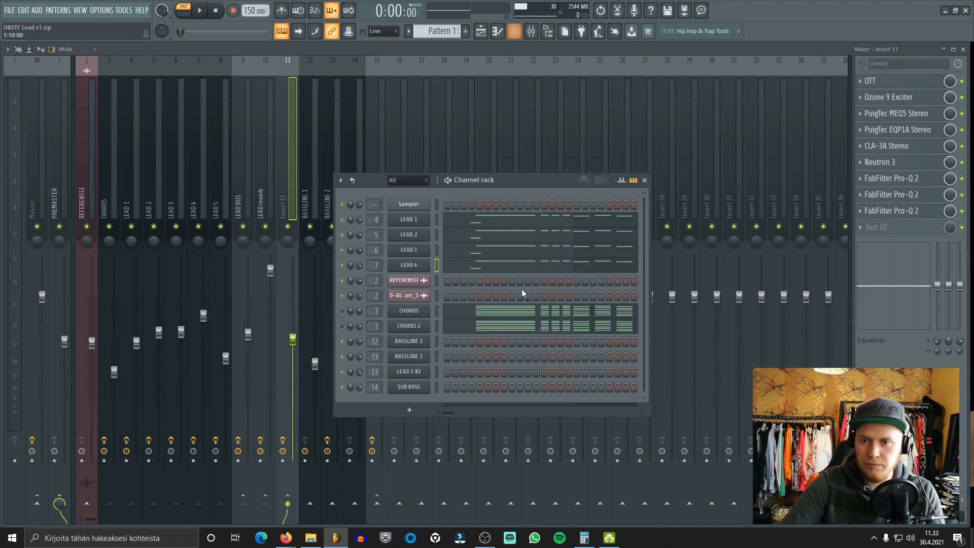
left_click(394, 221)
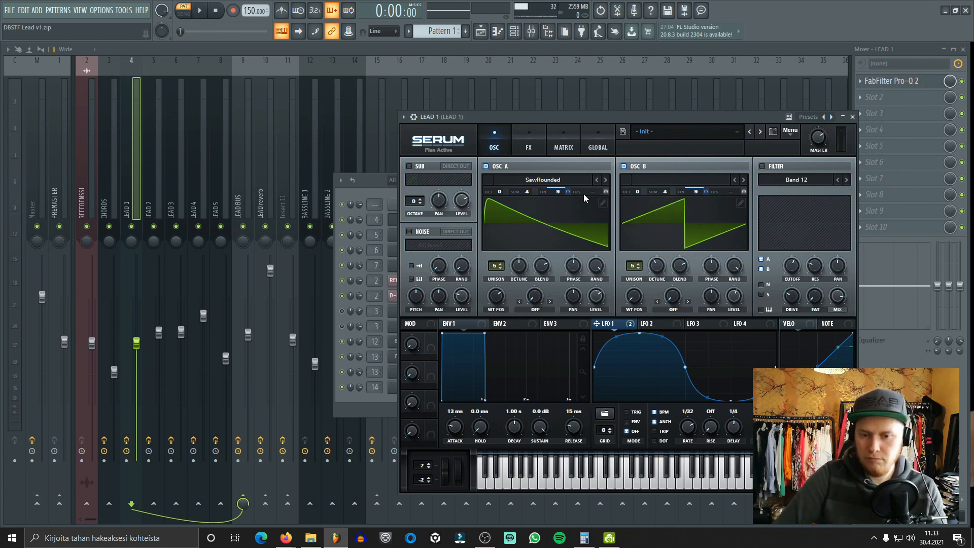
left_click(853, 117)
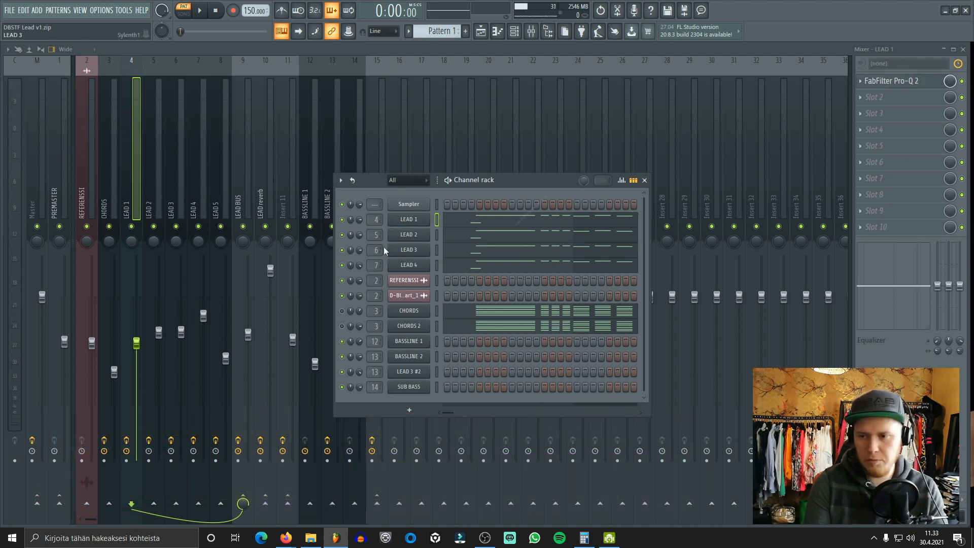
Mute the LEAD 1 to LEAD 4 channels and unmute CHORDS and CHORDS 2.
left_click(342, 265)
left_click(343, 249)
left_click(343, 235)
left_click(343, 220)
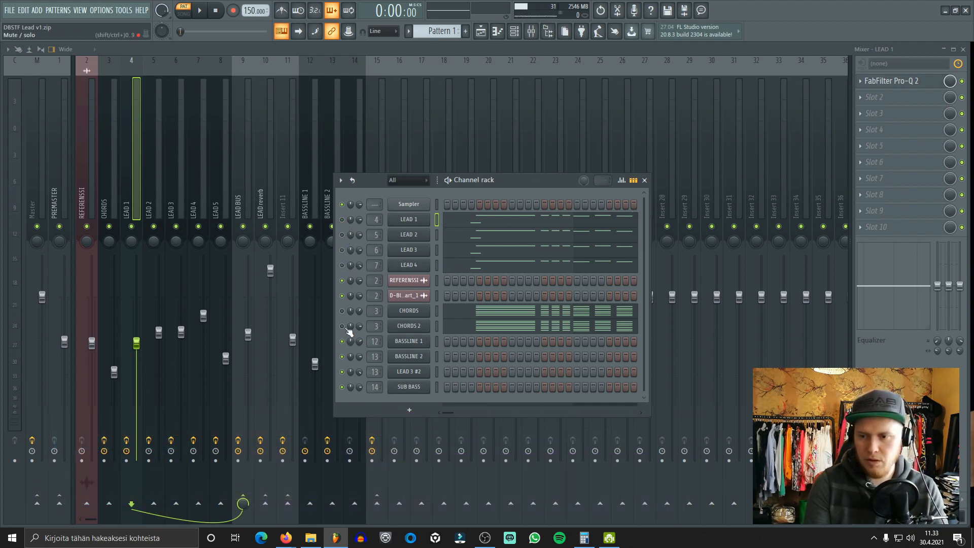
left_click(343, 327)
left_click(342, 312)
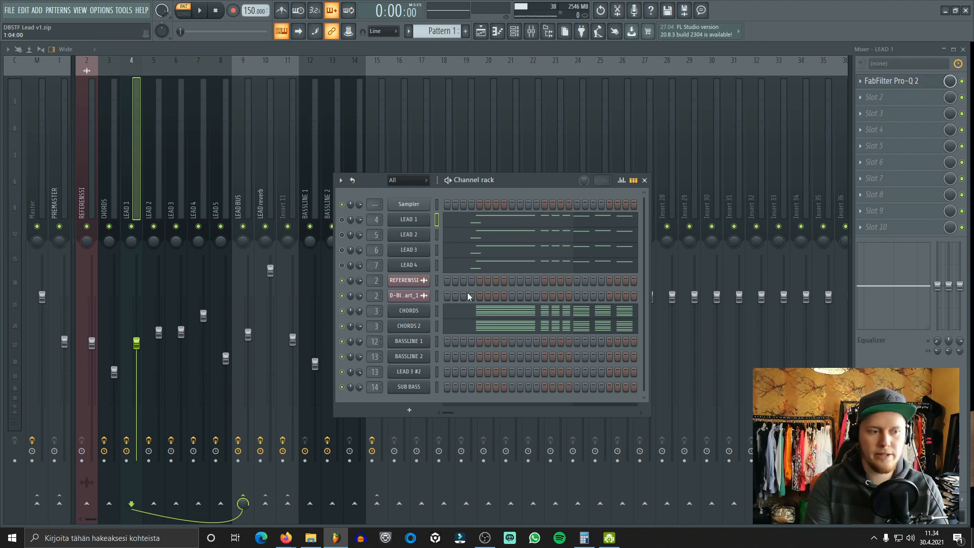
Play the pattern with both chord layers, compare CHORDS and CHORDS 2 by muting them in turn, and stop playback.
key("space")
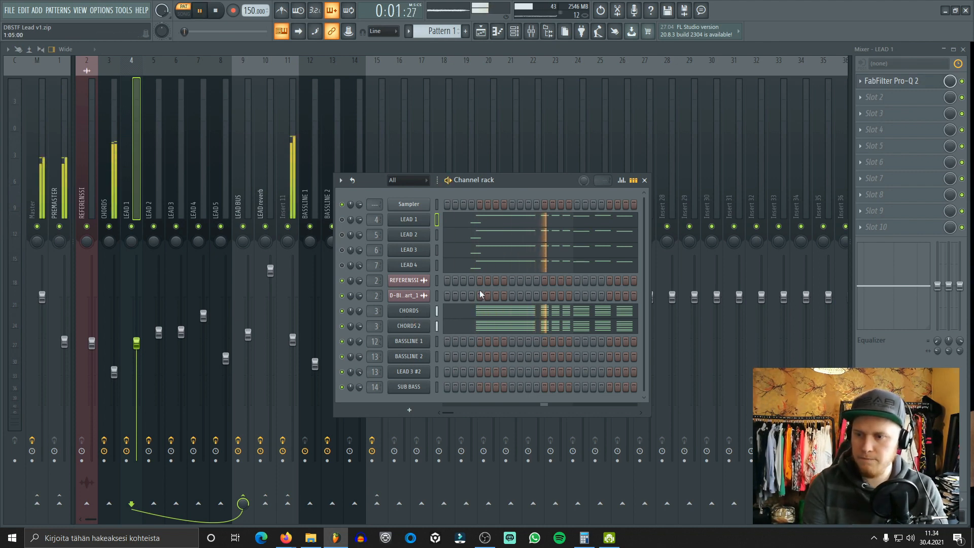
key("space")
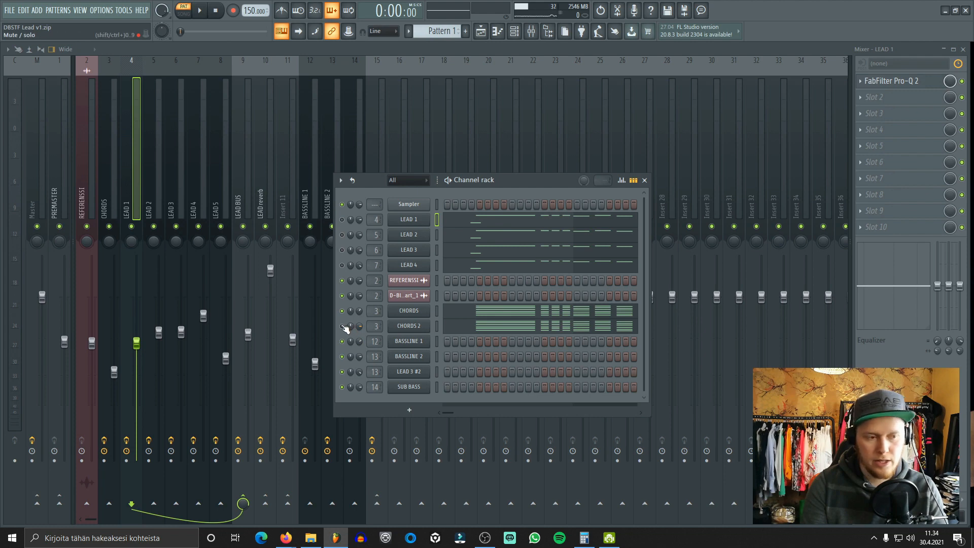
key("space")
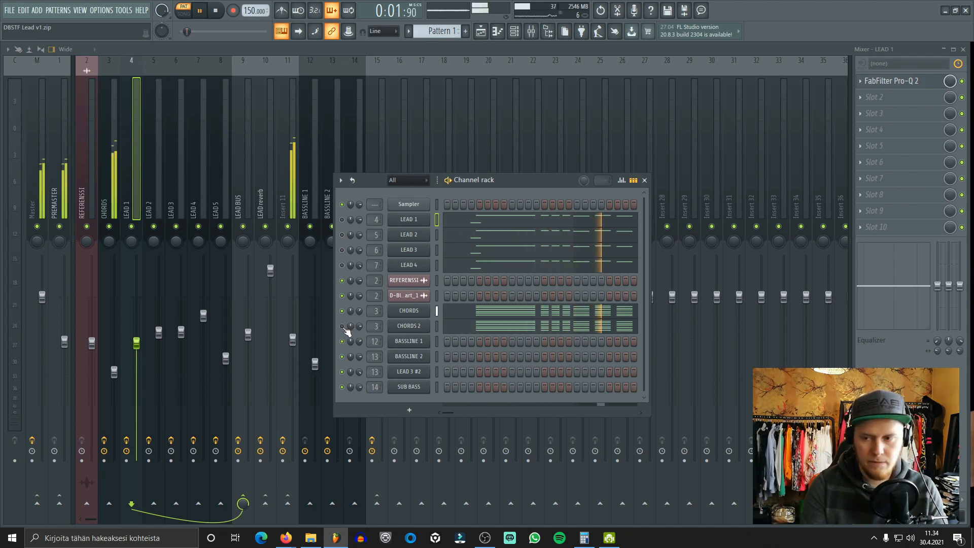
left_click(343, 326)
left_click(341, 311)
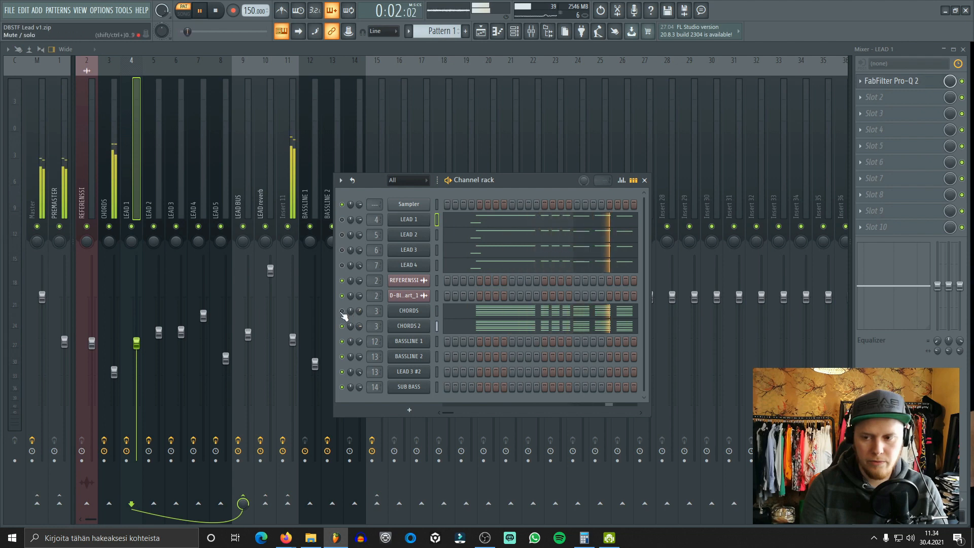
key("space")
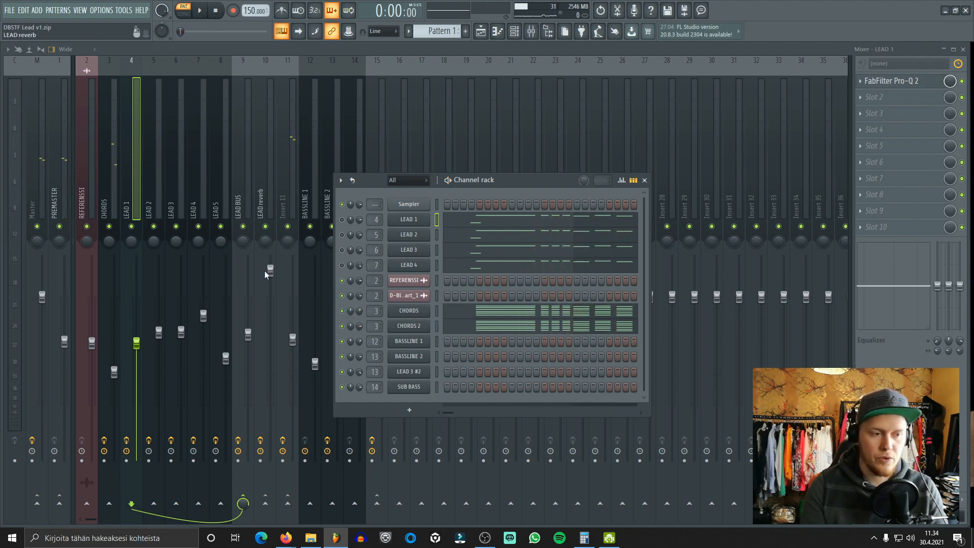
Select the CHORDS mixer track and review the Sylenth1 patches of CHORDS, both parts, and CHORDS 2, closing each window.
left_click(117, 202)
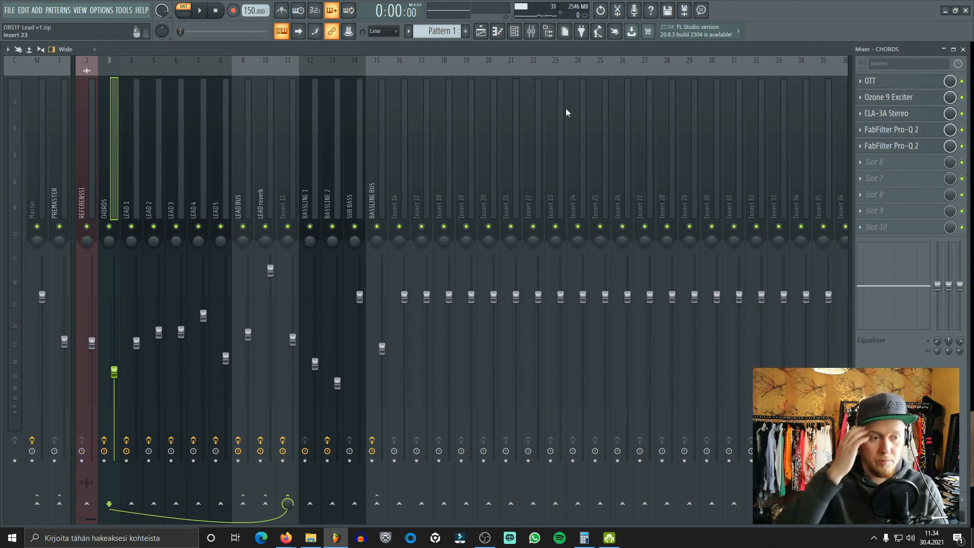
left_click(514, 31)
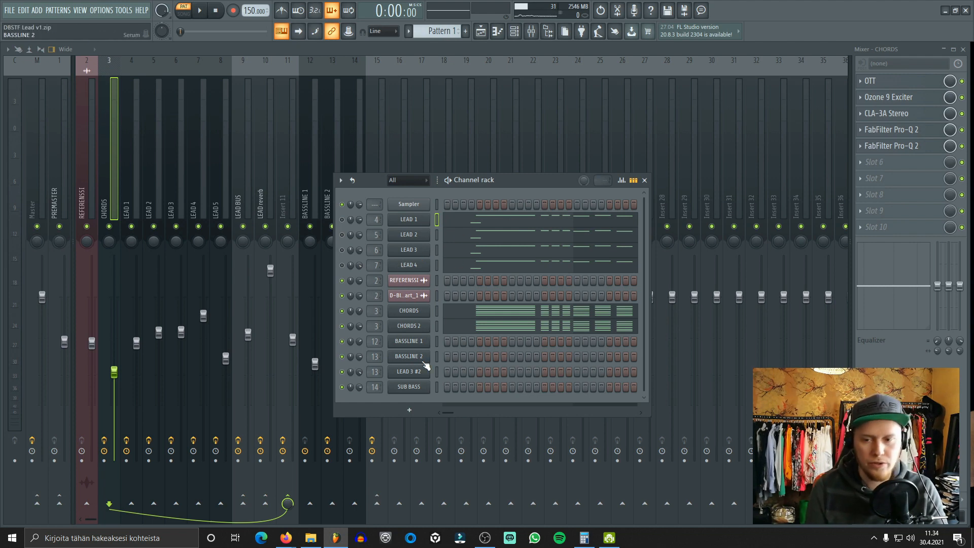
left_click(421, 314)
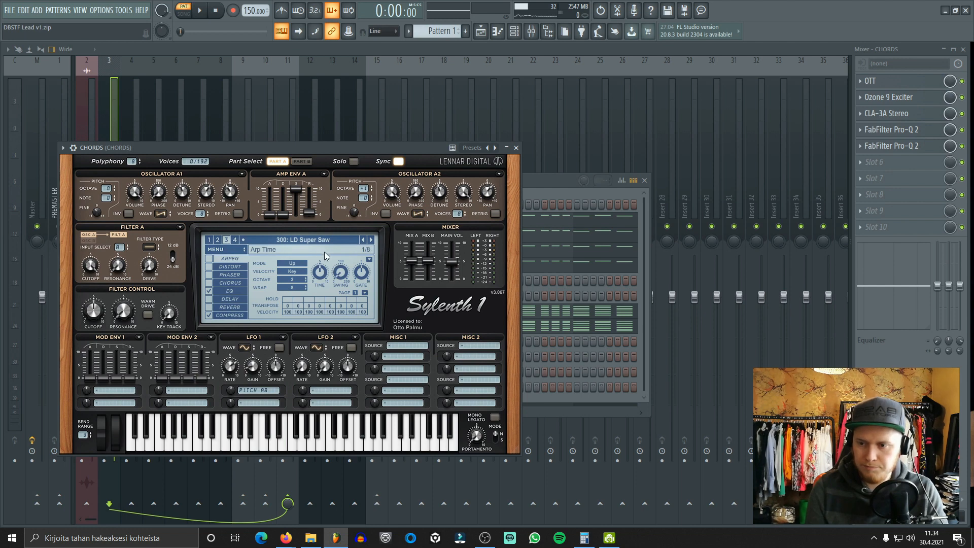
left_click(300, 162)
left_click(278, 162)
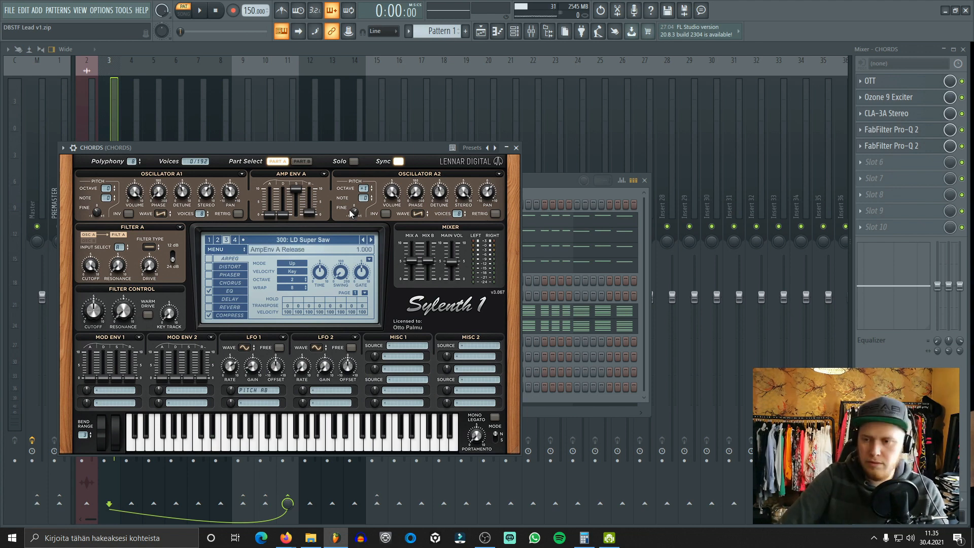
left_click(516, 147)
left_click(411, 325)
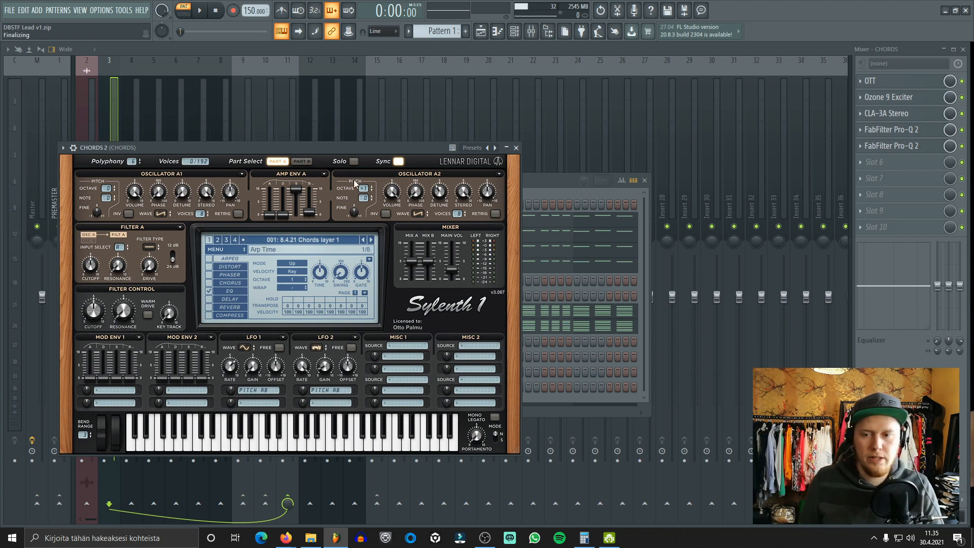
left_click(516, 147)
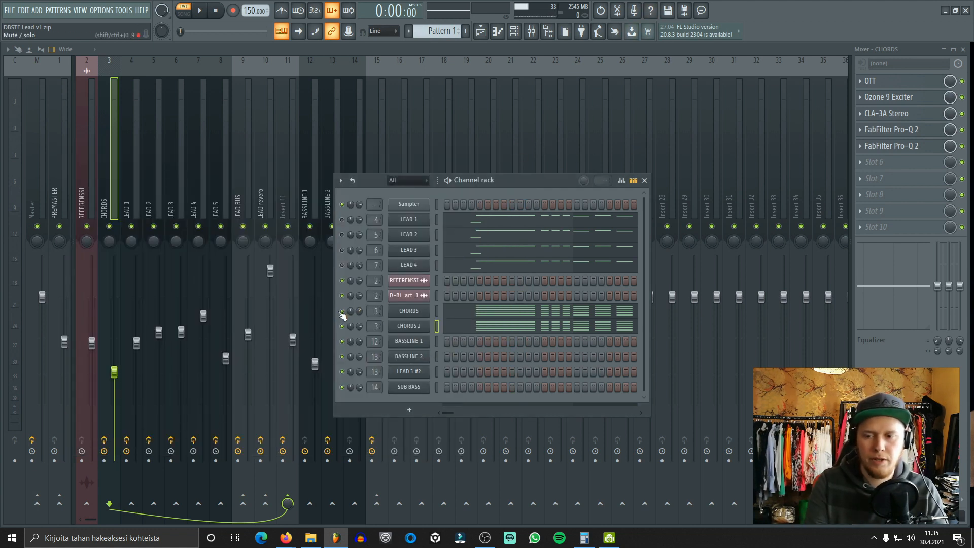
Audition the chord layers separately, including CHORDS 2 with CHORDS muted, and stop playback.
key("space")
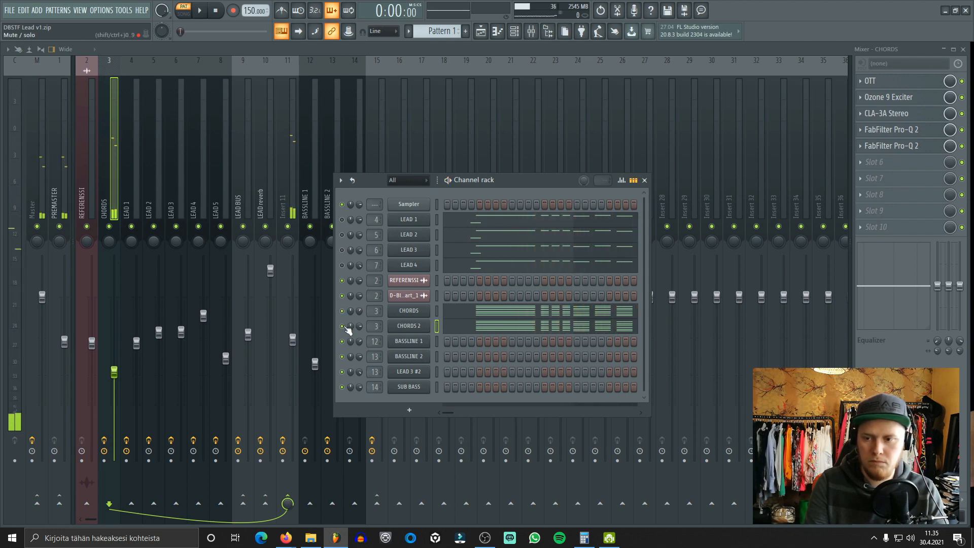
key("space")
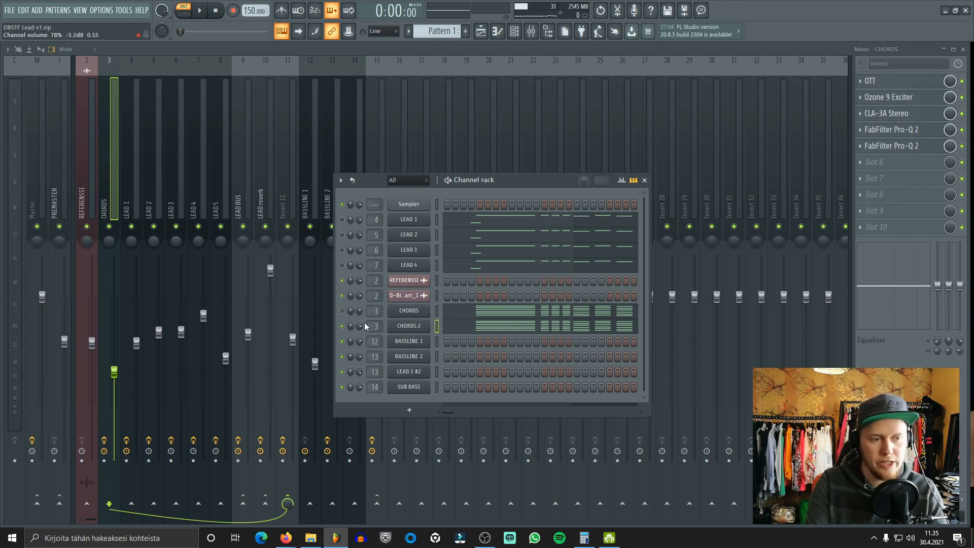
key("space")
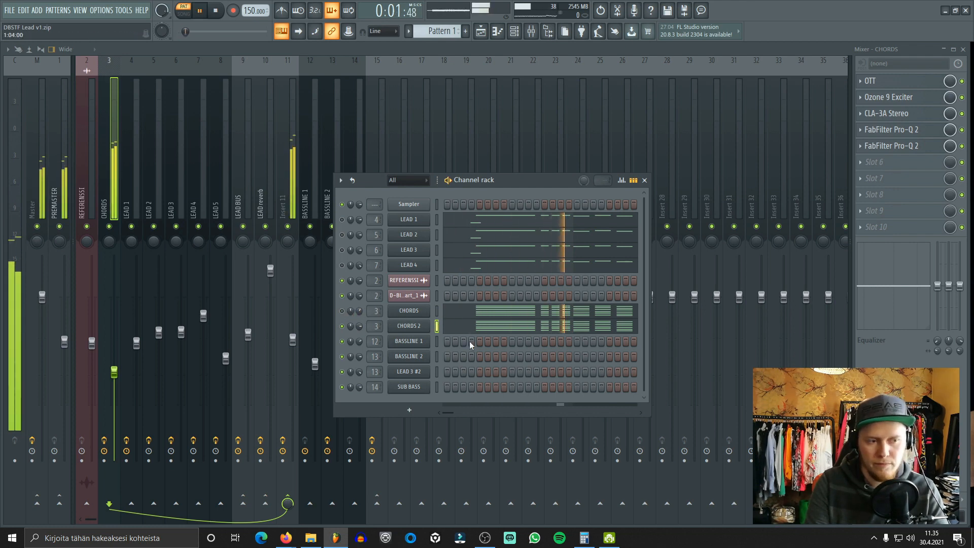
key("space")
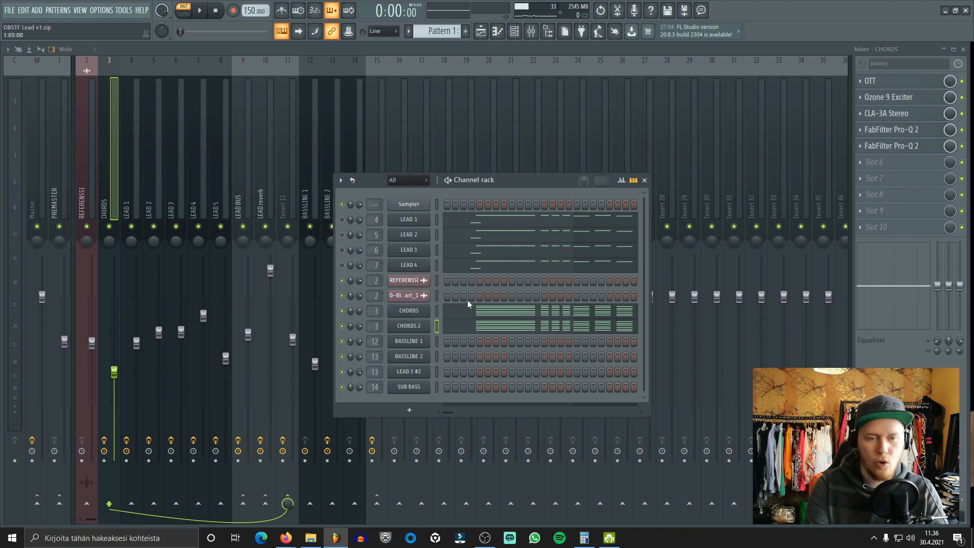
Play CHORDS and CHORDS 2 together, and play the pattern again with LEAD 1 to LEAD 4 unmuted.
key("space")
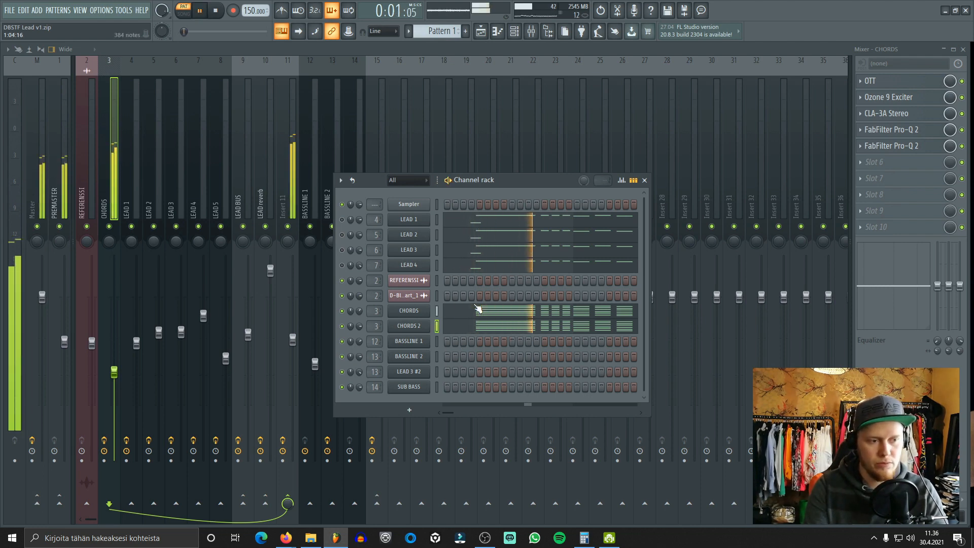
key("space")
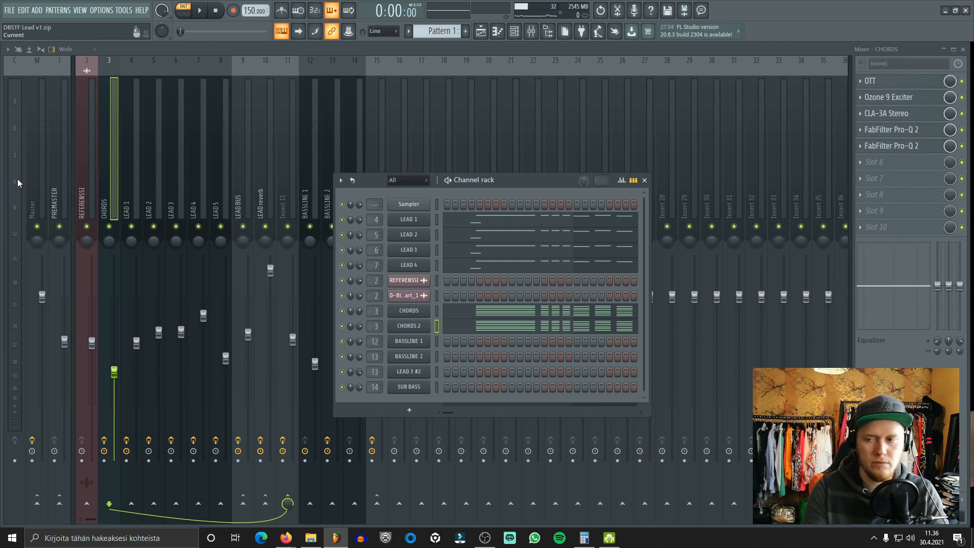
key("space")
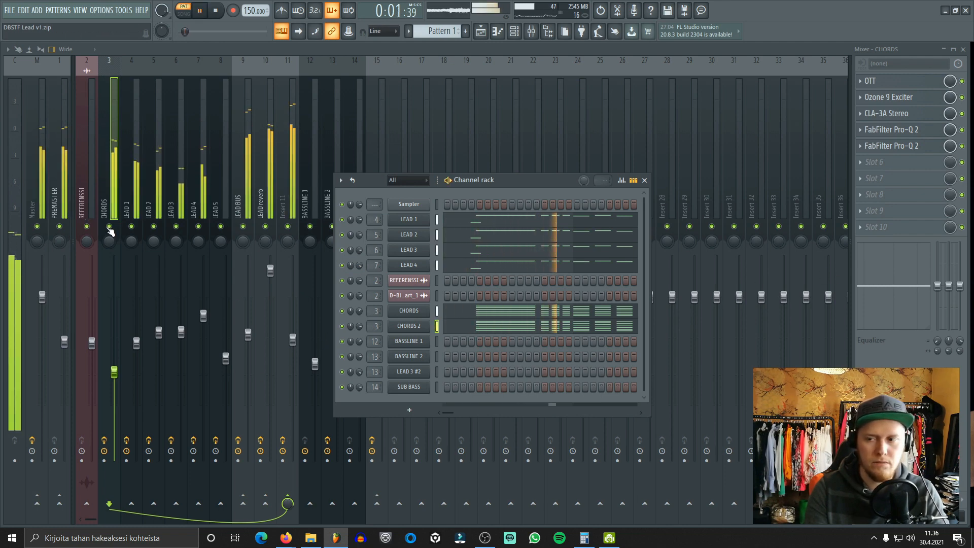
key("space")
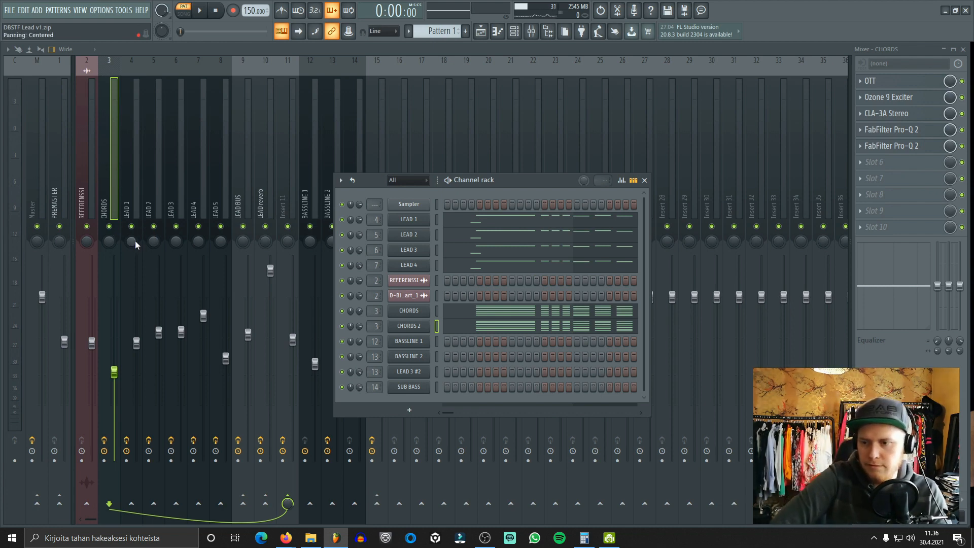
Open the playlist, look over the Pattern 1 and Pattern 2 clips, and close it again.
left_click(481, 32)
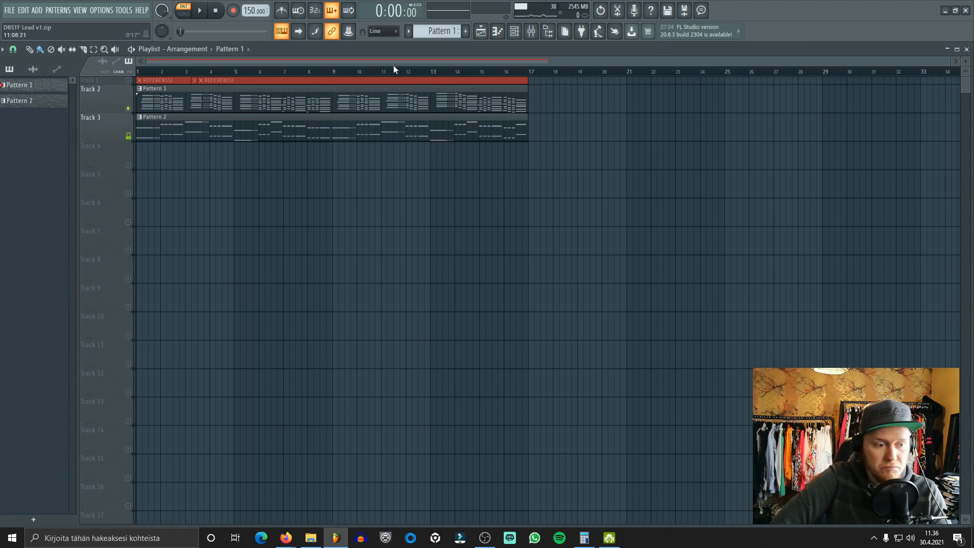
scroll(385, 61, "down", 5)
scroll(385, 62, "up", 5)
scroll(378, 72, "up", 3)
scroll(378, 72, "down", 3)
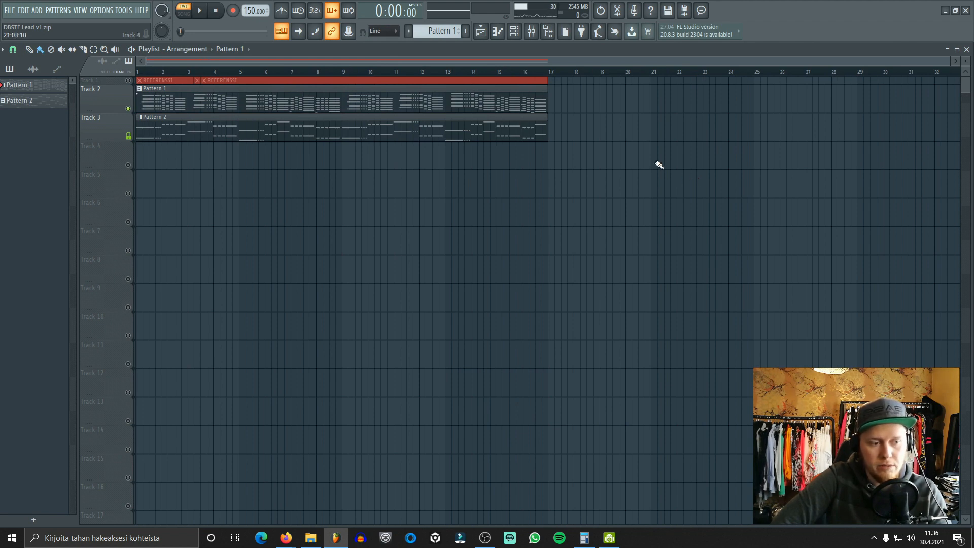
left_click(967, 49)
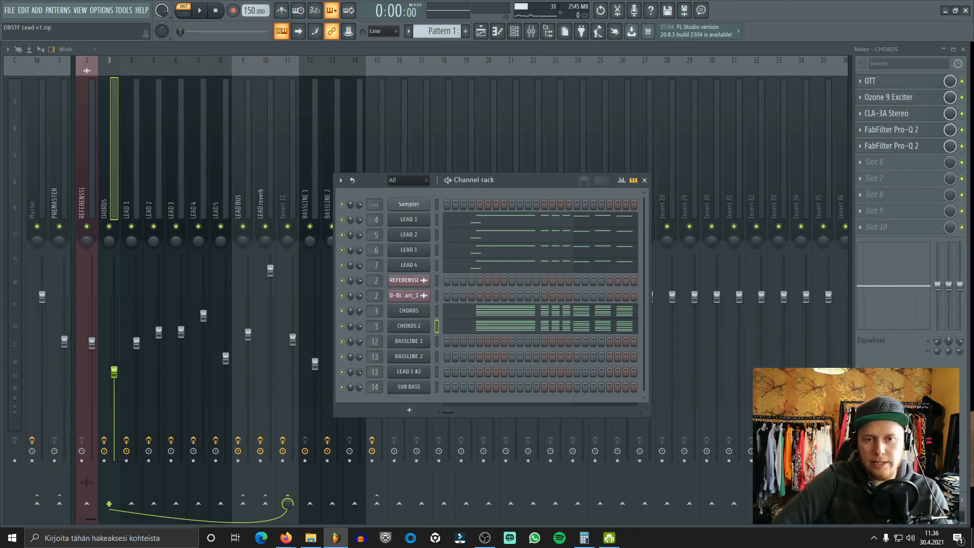
Close the mixer and the channel rack to clear the workspace.
key("Escape")
left_click(963, 49)
left_click(647, 179)
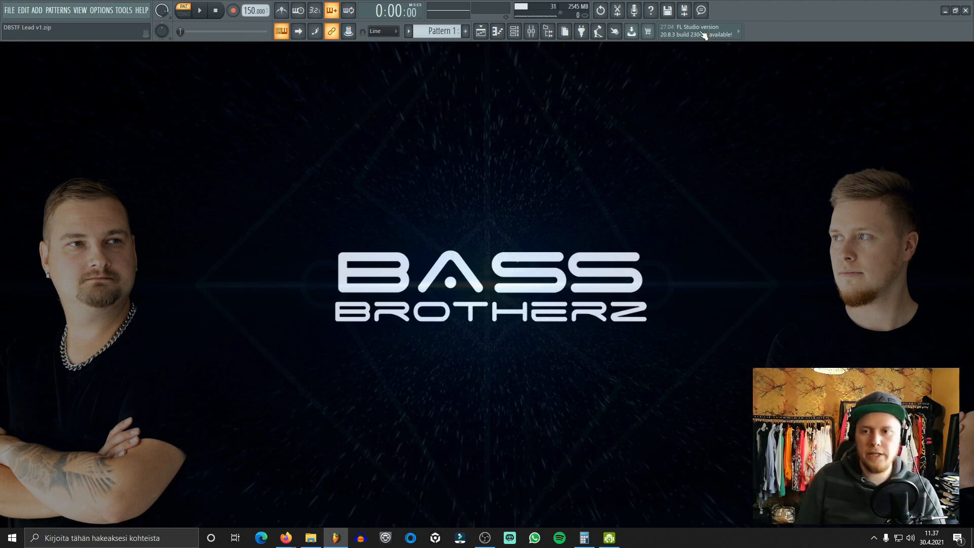
Show the channel rack, revisit the LEAD 1 Serum and LEAD 3 Sylenth1 patches, and close all these windows.
left_click(514, 31)
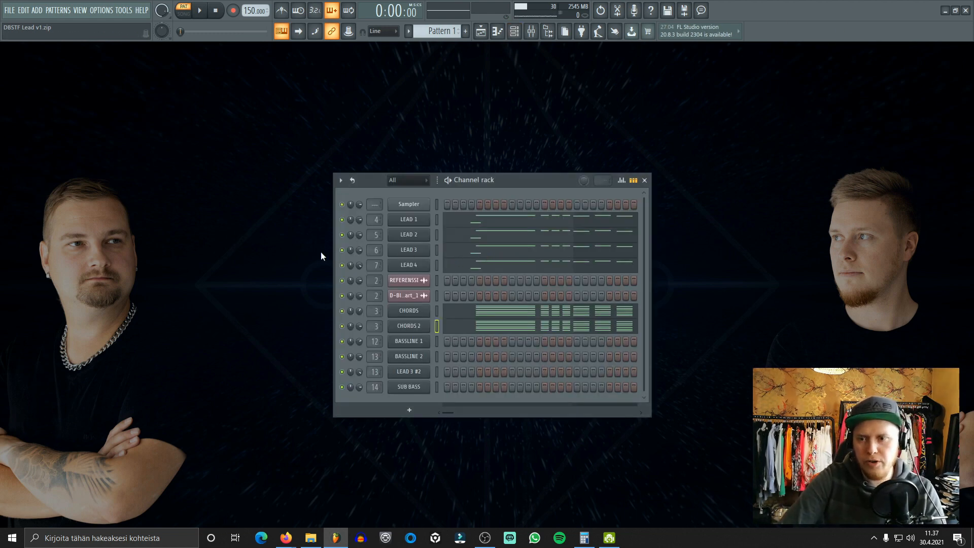
left_click(409, 220)
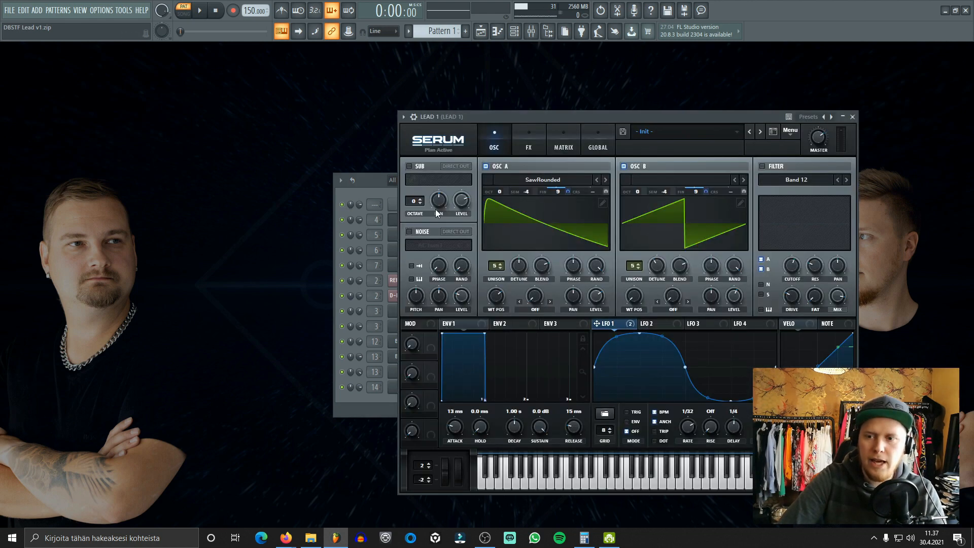
left_click(852, 117)
left_click(409, 249)
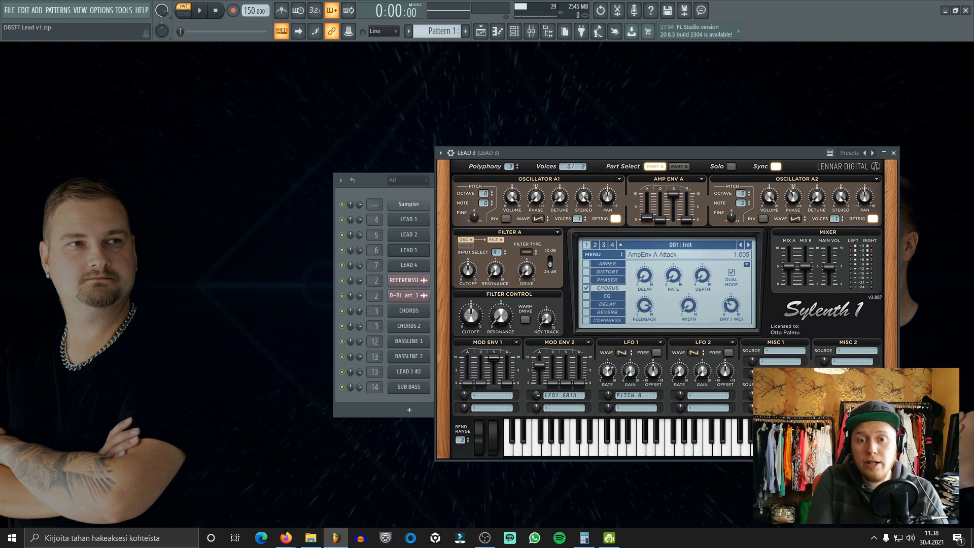
left_click(893, 153)
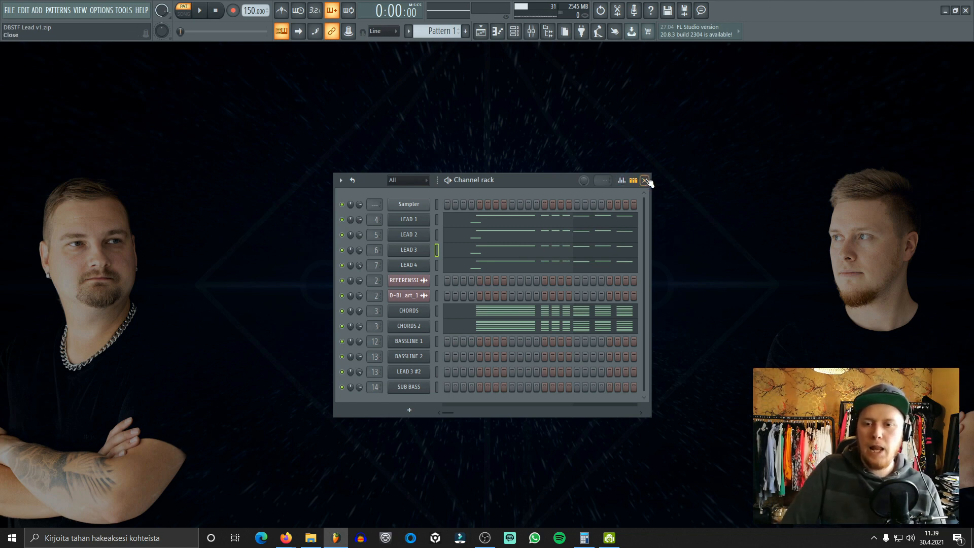
left_click(644, 180)
Open the playlist and select the timeline range from bar 1 up to bar 25, covering both pattern clips.
left_click(481, 31)
scroll(324, 66, "down", 3)
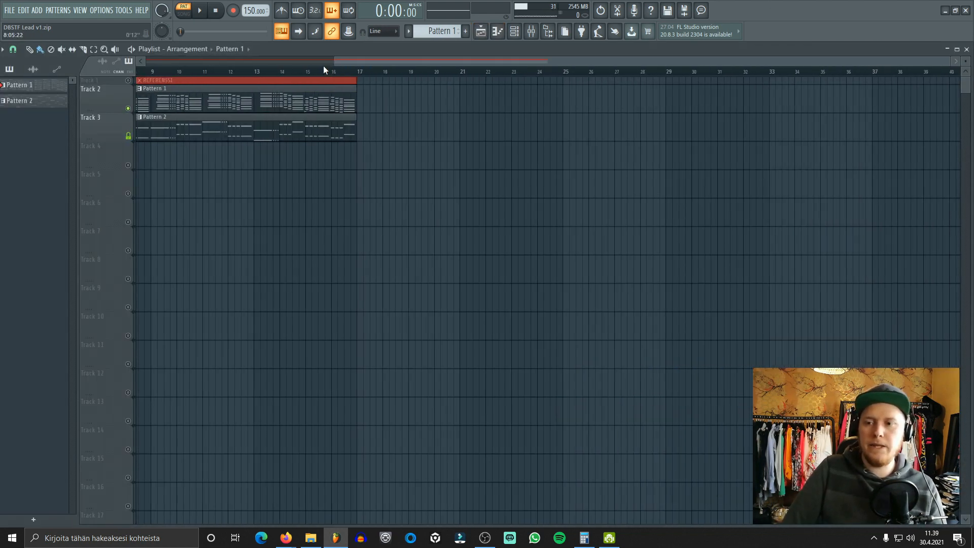
scroll(326, 67, "up", 3)
scroll(327, 68, "down", 3)
scroll(326, 68, "up", 3)
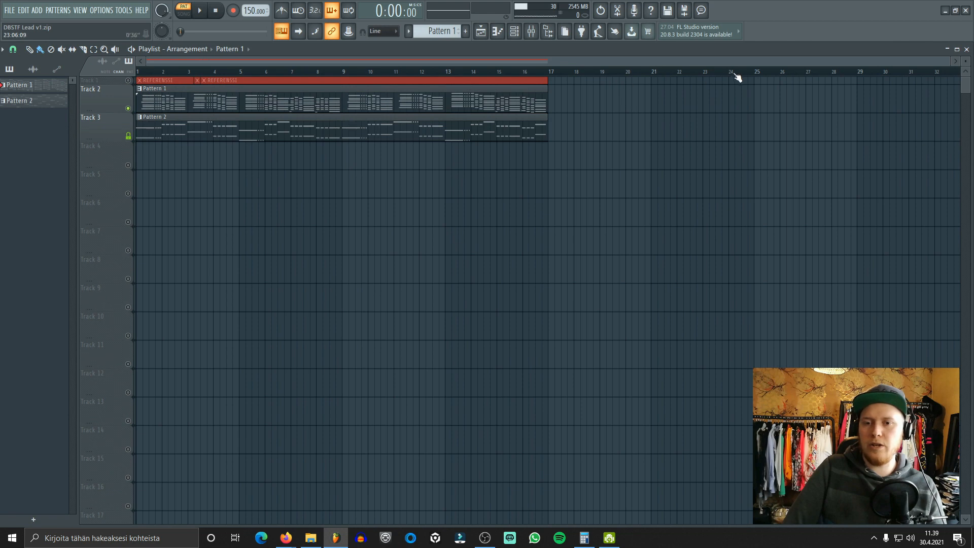
left_click_drag(756, 74, 5, 128)
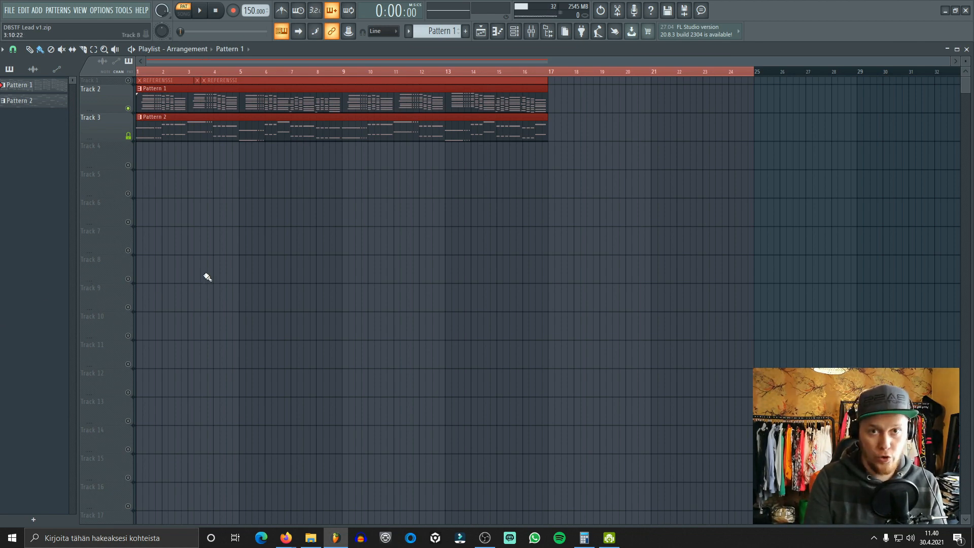
Switch playback to song mode, play the arrangement while briefly viewing the mixer levels, and stop it.
left_click(184, 14)
left_click(201, 11)
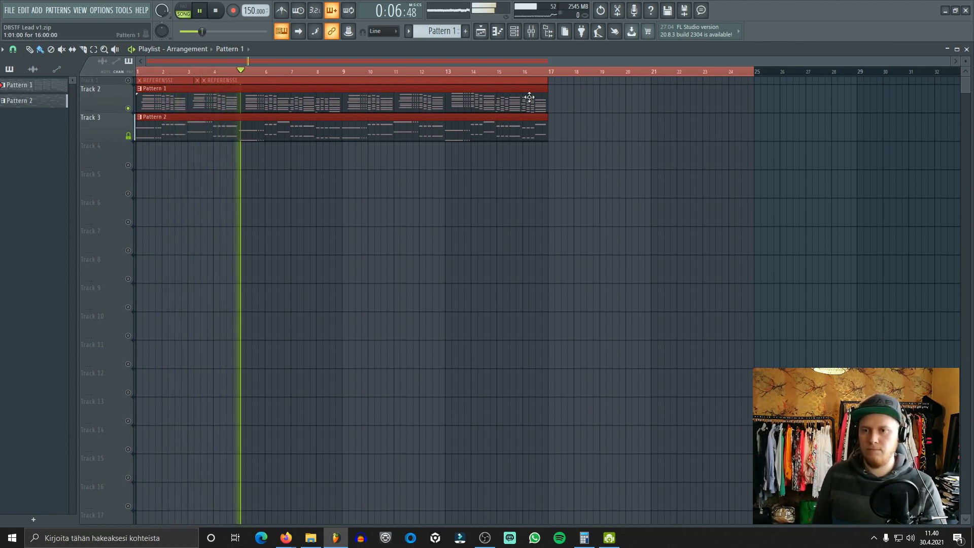
left_click(530, 32)
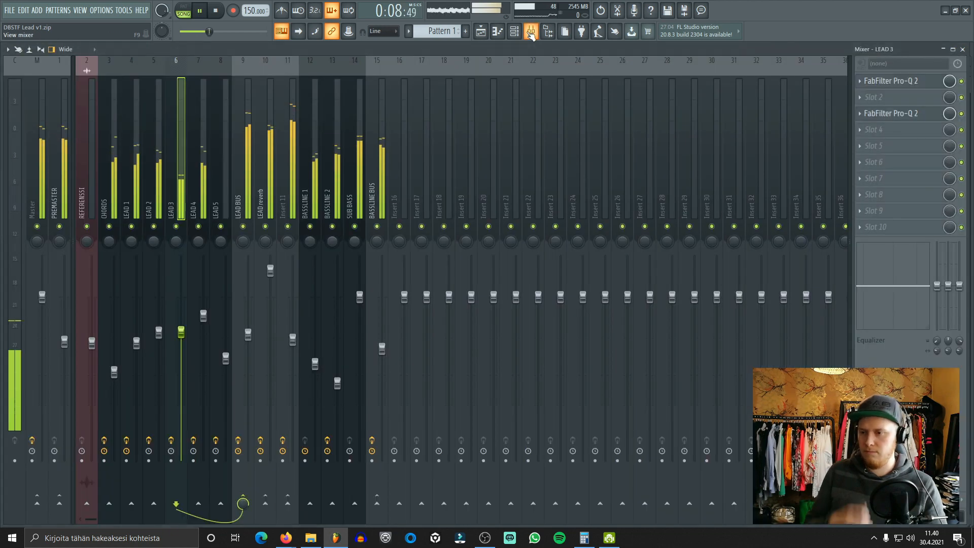
left_click(531, 34)
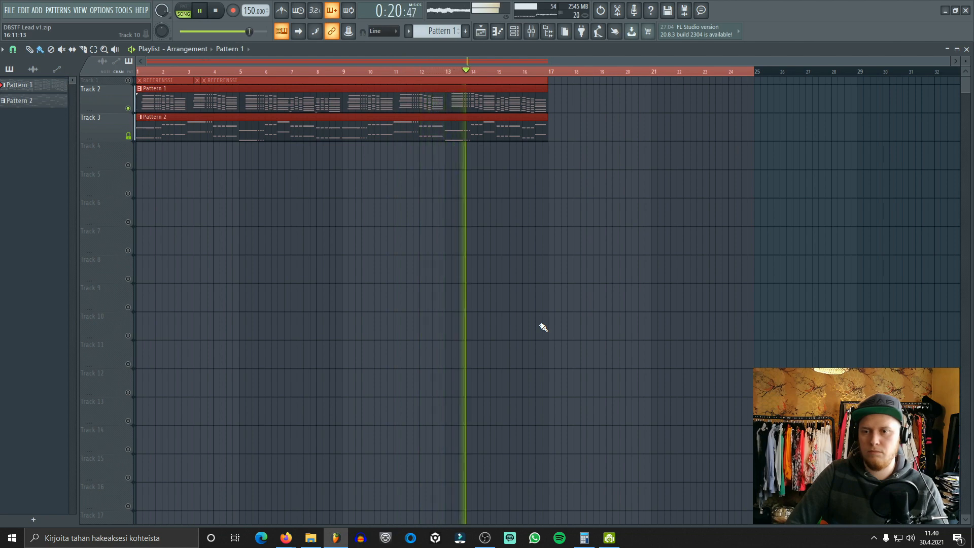
left_click(216, 12)
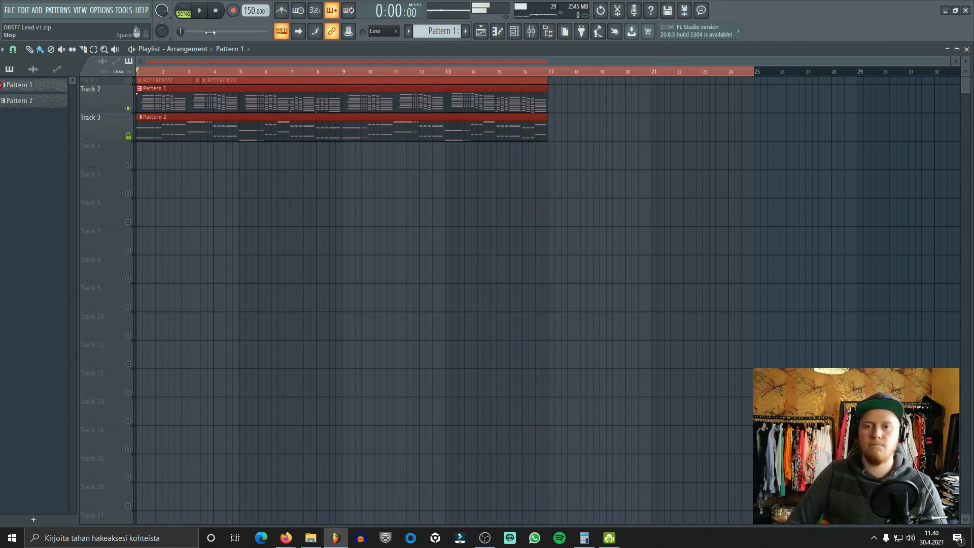